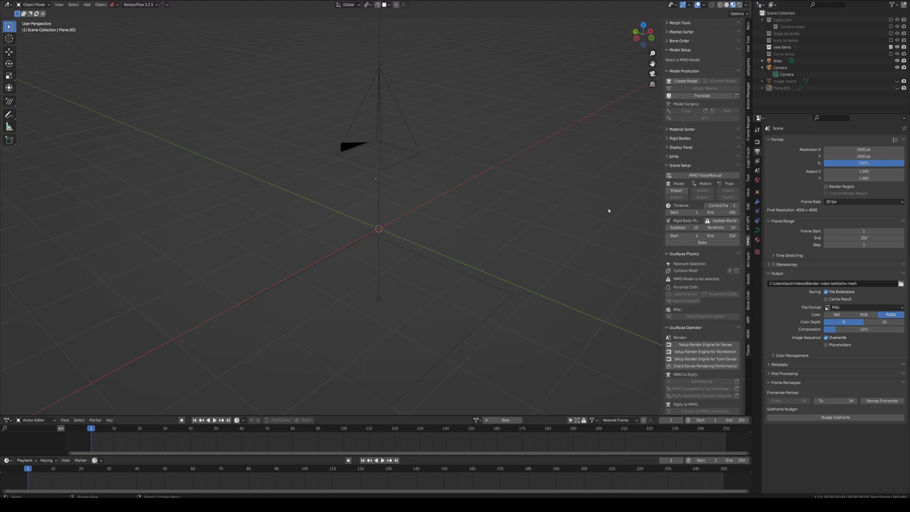
# Import the Byleth - Female v1.0 PMX model into the scene with the MMD model importer.
pyautogui.click(677, 190)
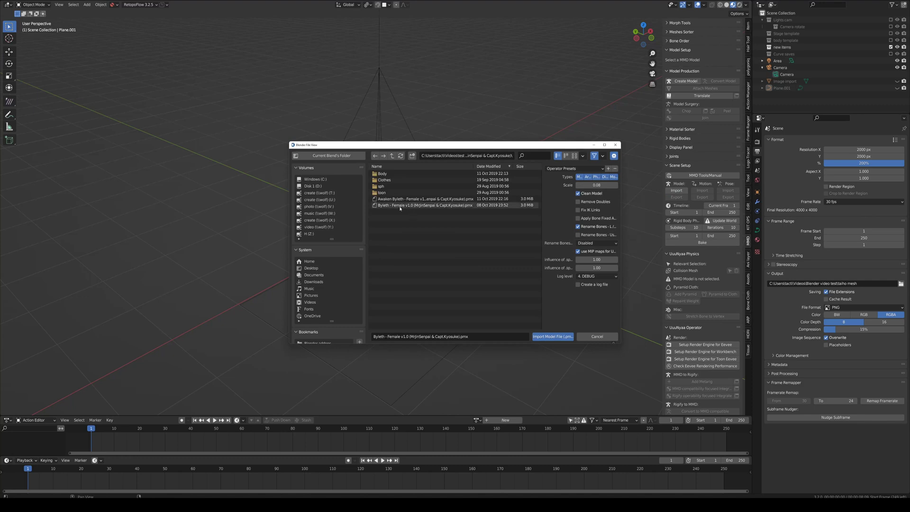
pyautogui.click(401, 206)
pyautogui.click(551, 337)
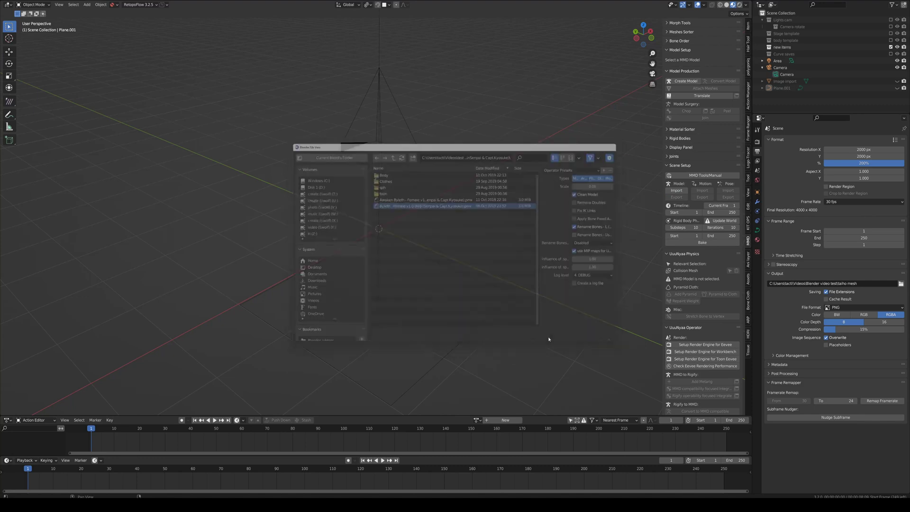
pyautogui.moveTo(466, 238); pyautogui.dragTo(540, 270, button='middle')
pyautogui.scroll(4, 406, 211)
pyautogui.scroll(2, 421, 250)
# Select the imported character mesh and test-move it as a single object, cancelling the move.
pyautogui.click(461, 272)
pyautogui.press('g')
pyautogui.click(472, 252)
pyautogui.press('g')
pyautogui.rightClick(524, 237)
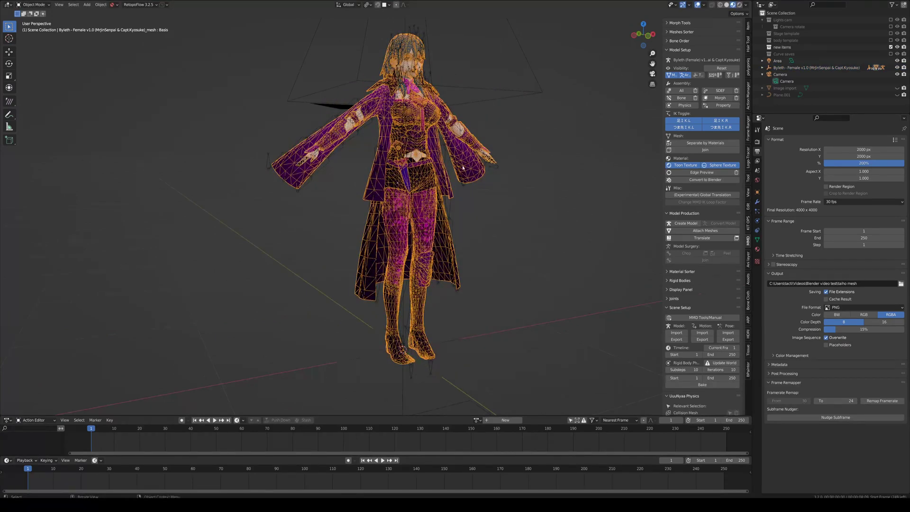
# Convert the character mesh's MMD materials to Blender materials.
pyautogui.moveTo(434, 176); pyautogui.dragTo(451, 106, button='middle')
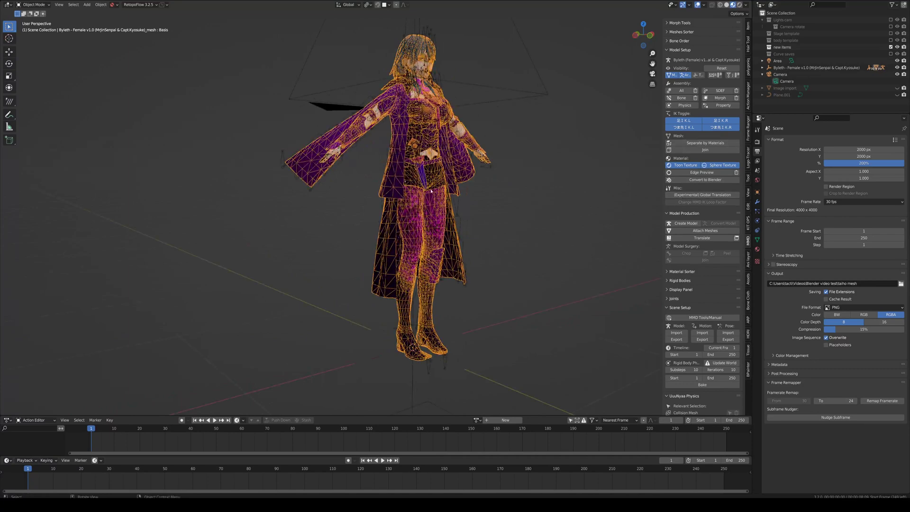
pyautogui.moveTo(431, 191); pyautogui.dragTo(438, 215, button='middle')
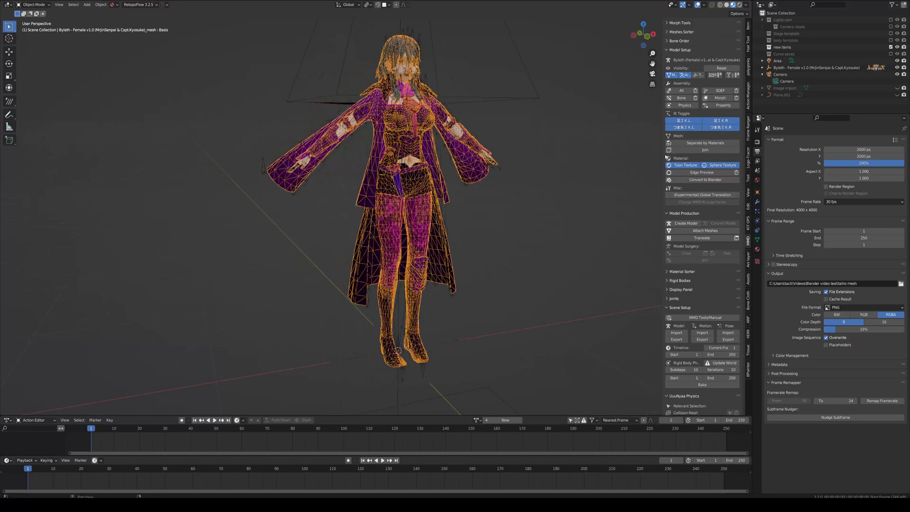
pyautogui.press('g')
pyautogui.rightClick(496, 215)
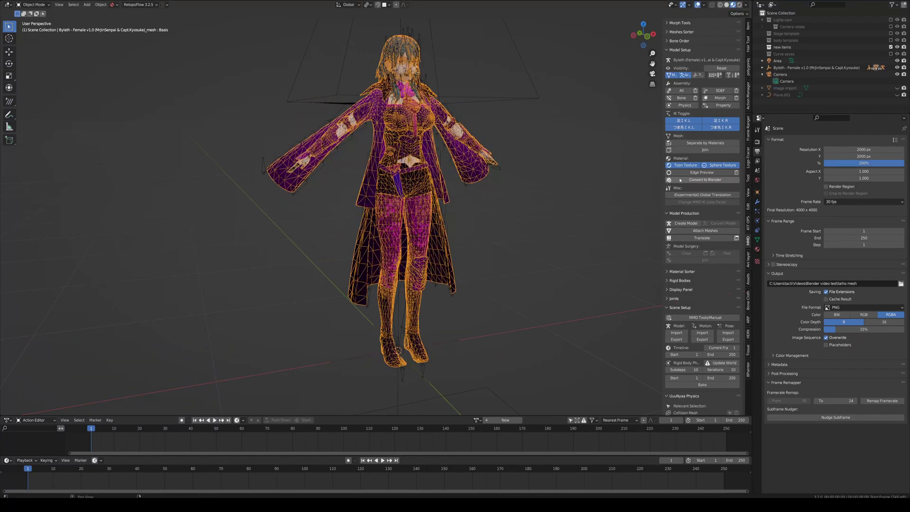
pyautogui.click(699, 179)
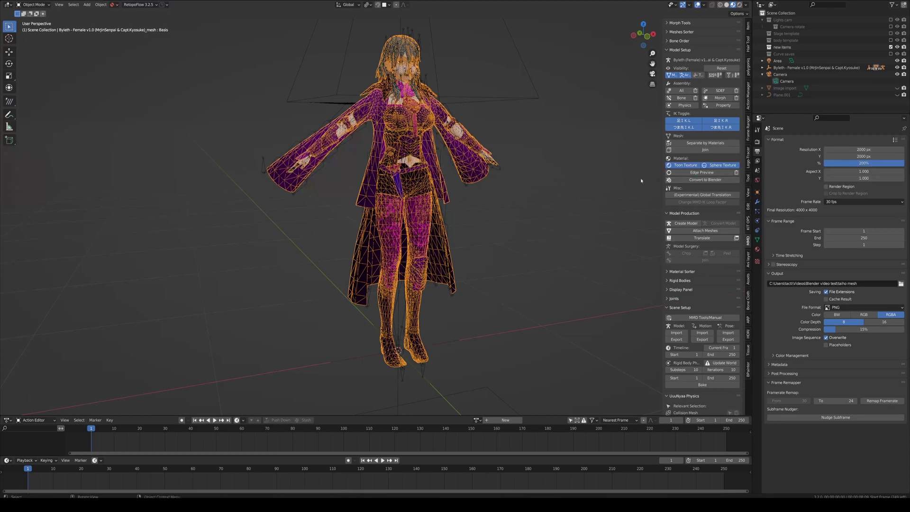
pyautogui.click(699, 181)
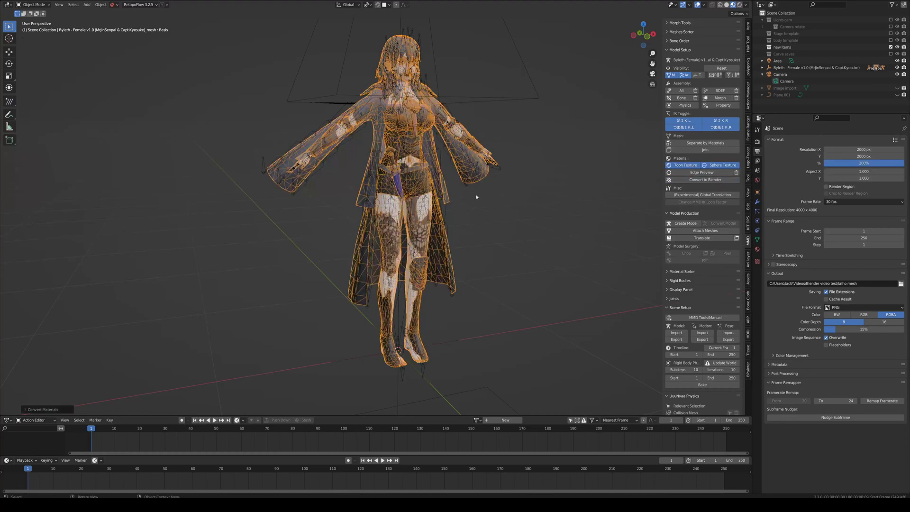
# Examine the converted textures and the triangulated mesh on the character's legs, torso and coat.
pyautogui.moveTo(522, 189); pyautogui.dragTo(446, 192, button='middle')
pyautogui.scroll(4, 440, 193)
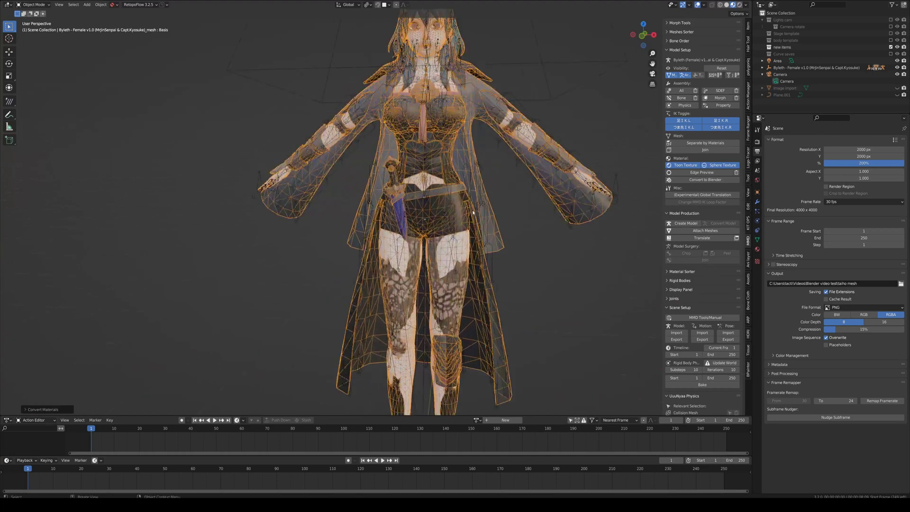
pyautogui.keyDown('shift'); pyautogui.moveTo(512, 231); pyautogui.dragTo(479, 174, button='middle'); pyautogui.keyUp('shift')
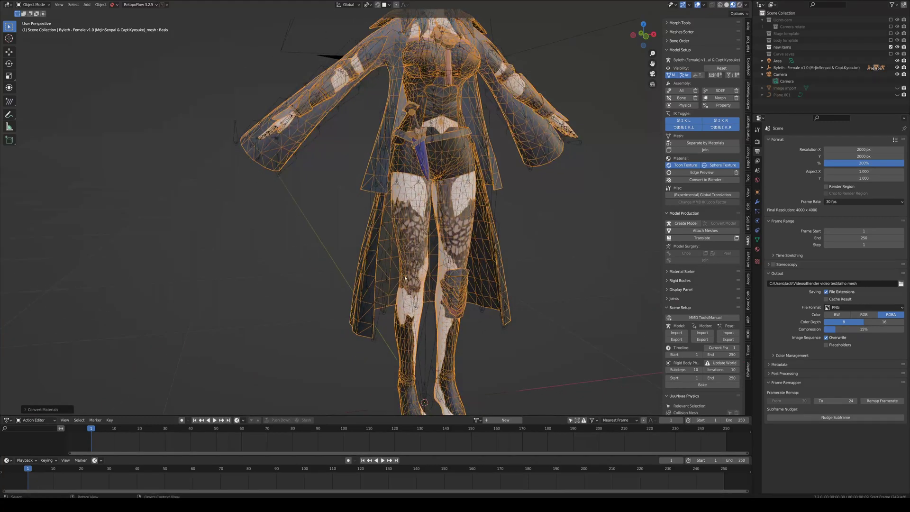
pyautogui.moveTo(454, 235); pyautogui.dragTo(462, 167, button='middle')
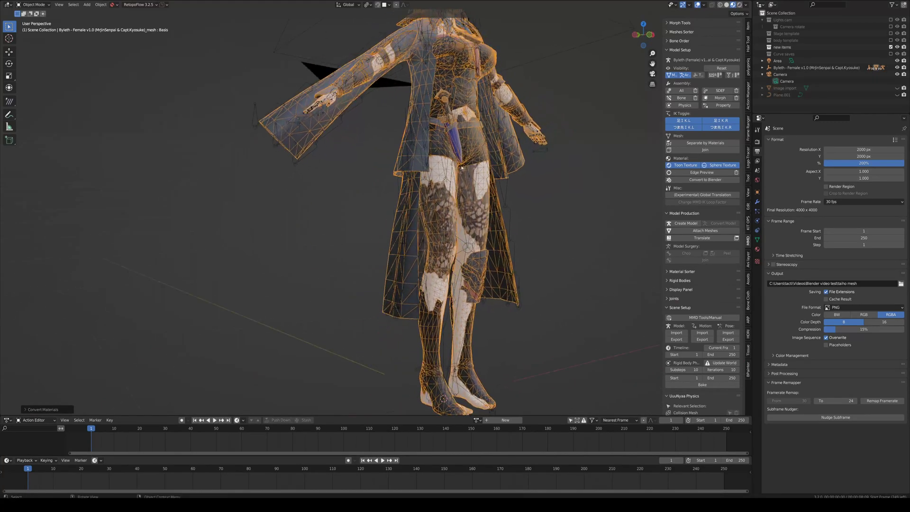
pyautogui.moveTo(502, 252); pyautogui.dragTo(435, 214, button='middle')
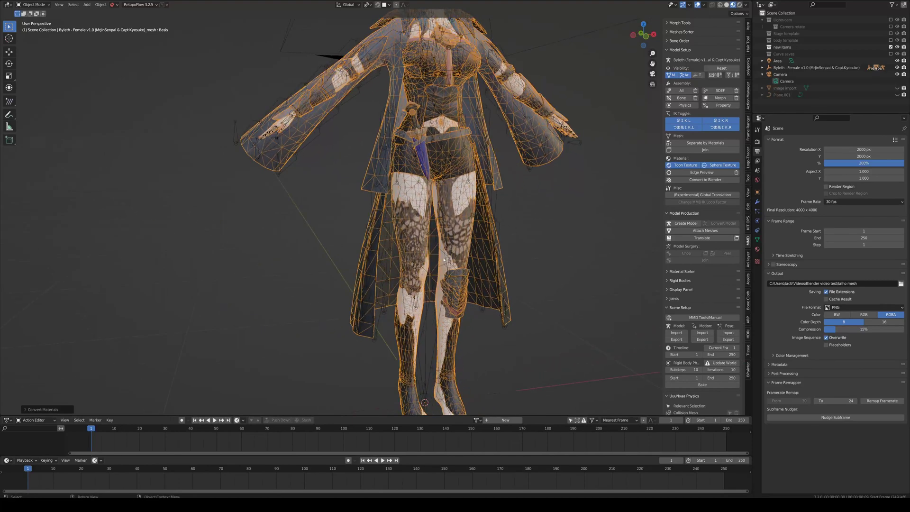
pyautogui.moveTo(444, 260); pyautogui.dragTo(460, 224, button='middle')
pyautogui.scroll(5, 460, 224)
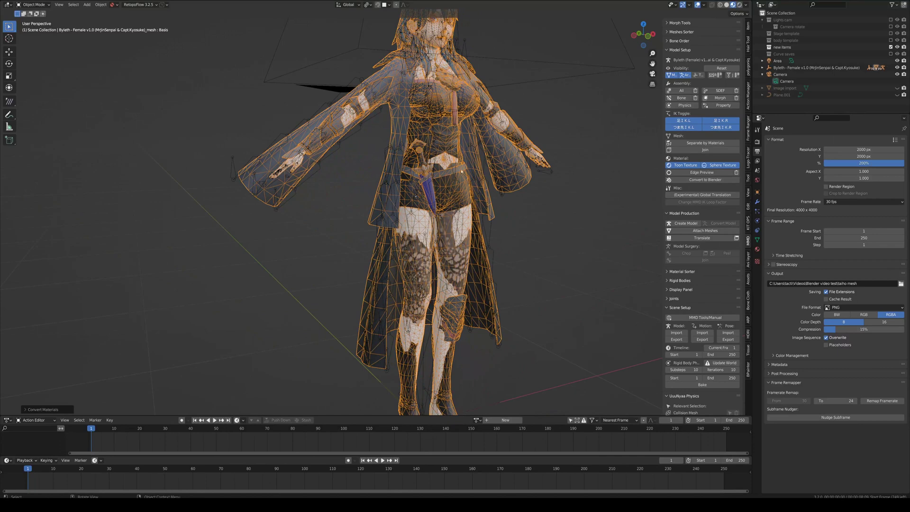
pyautogui.press('g')
pyautogui.rightClick(496, 194)
pyautogui.moveTo(467, 184); pyautogui.dragTo(493, 180, button='middle')
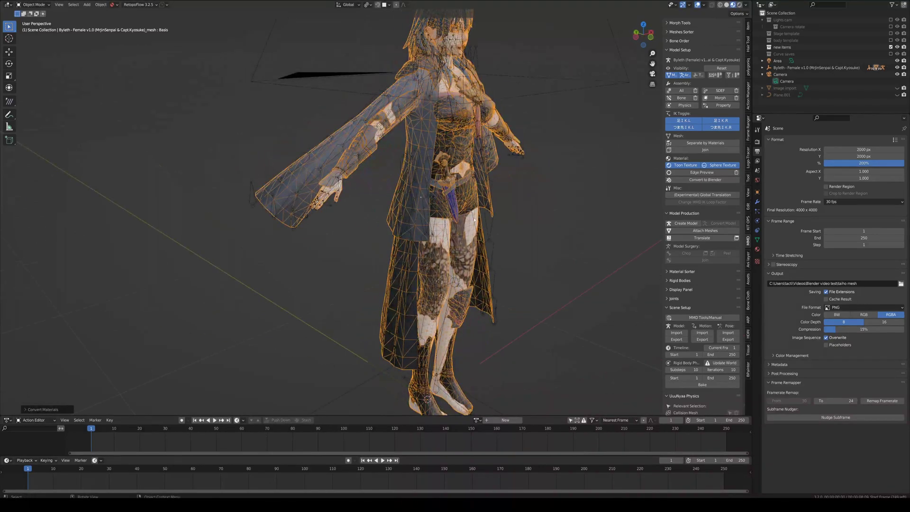
pyautogui.moveTo(346, 206); pyautogui.dragTo(374, 208, button='middle')
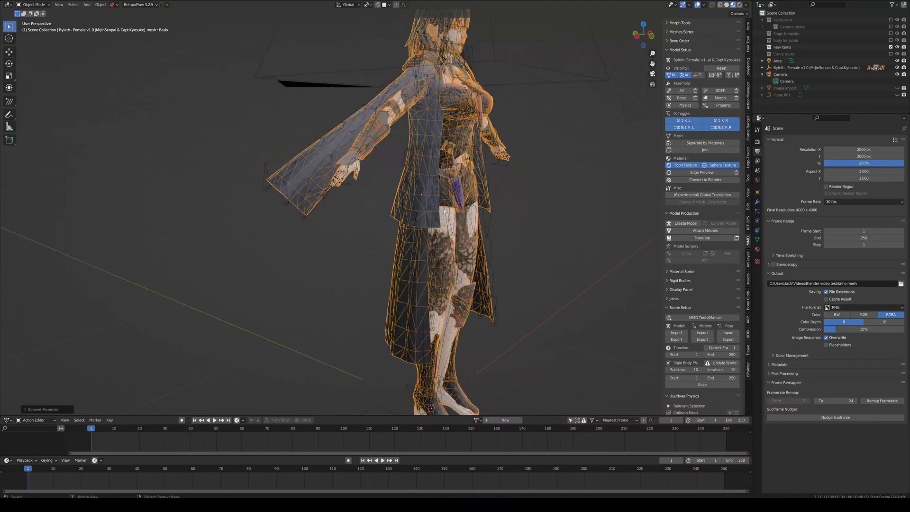
# Convert all of the character mesh's triangles to quads in Edit Mode and clear the selection.
pyautogui.press('Tab')
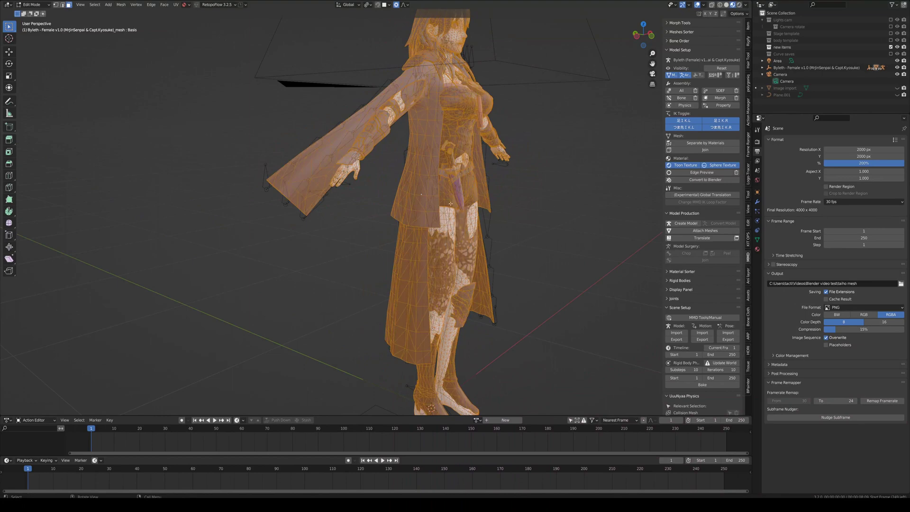
pyautogui.hotkey('alt', 'a')
pyautogui.moveTo(522, 211); pyautogui.dragTo(470, 195, button='middle')
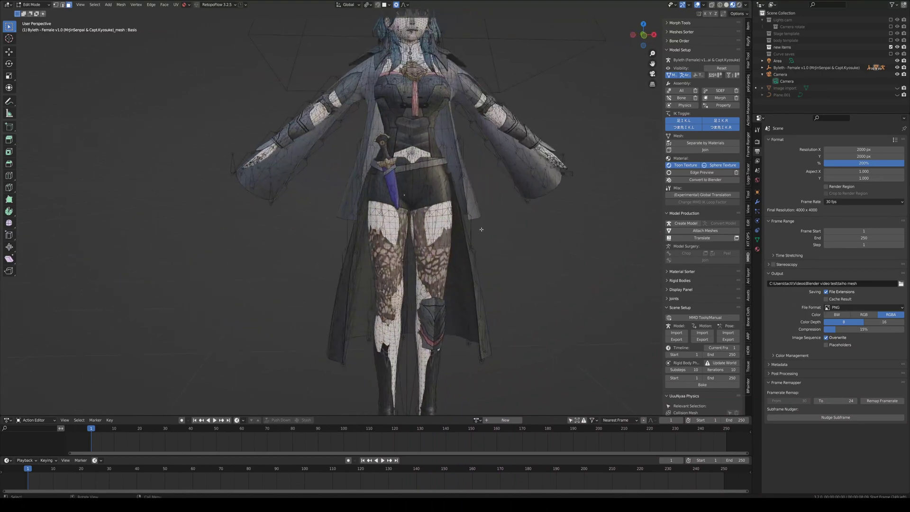
pyautogui.press('a')
pyautogui.moveTo(508, 228); pyautogui.dragTo(549, 240, button='middle')
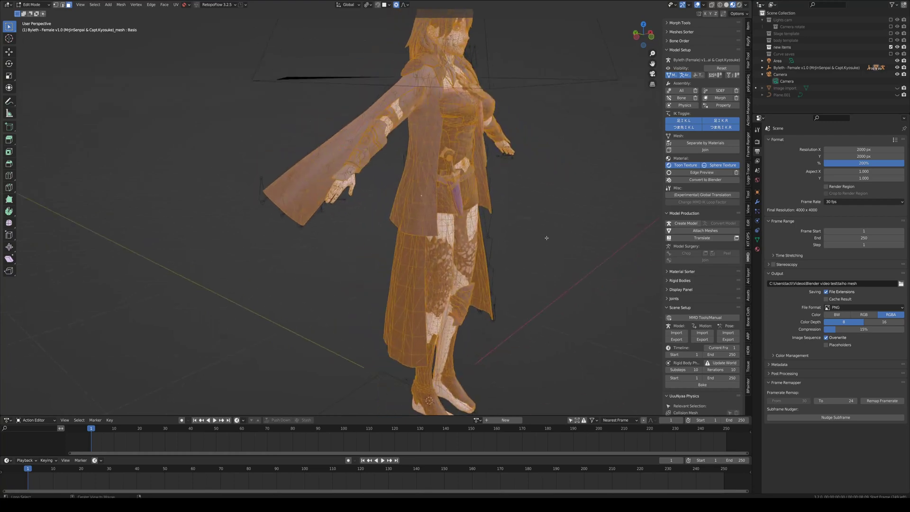
pyautogui.hotkey('alt', 'j')
pyautogui.hotkey('alt', 'a')
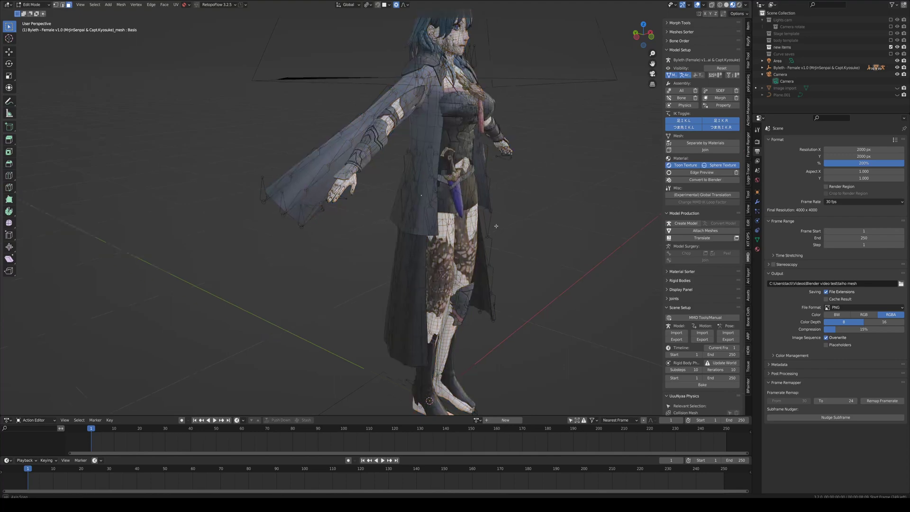
# Inspect the quad topology up close, return to Object Mode and reselect the character mesh instead of its armature.
pyautogui.moveTo(547, 238); pyautogui.dragTo(430, 182, button='middle')
pyautogui.scroll(3, 341, 198)
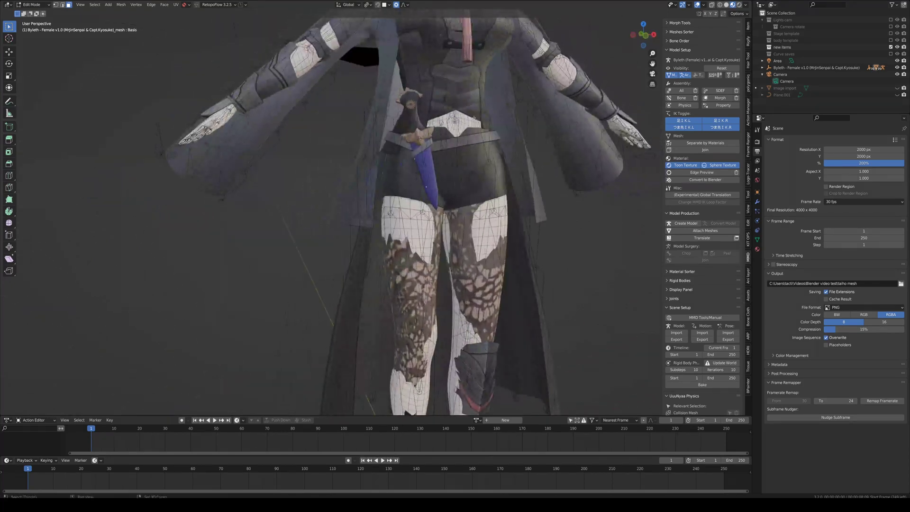
pyautogui.keyDown('shift'); pyautogui.moveTo(476, 102); pyautogui.dragTo(433, 230, button='middle'); pyautogui.keyUp('shift')
pyautogui.press('Tab')
pyautogui.moveTo(433, 261); pyautogui.dragTo(426, 186, button='middle')
pyautogui.click(440, 267)
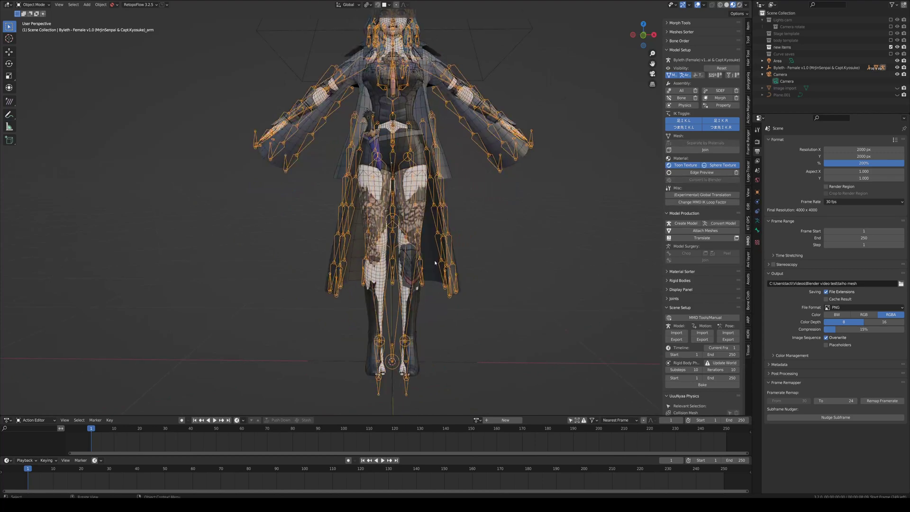
pyautogui.click(434, 264)
pyautogui.moveTo(403, 180); pyautogui.dragTo(439, 230, button='middle')
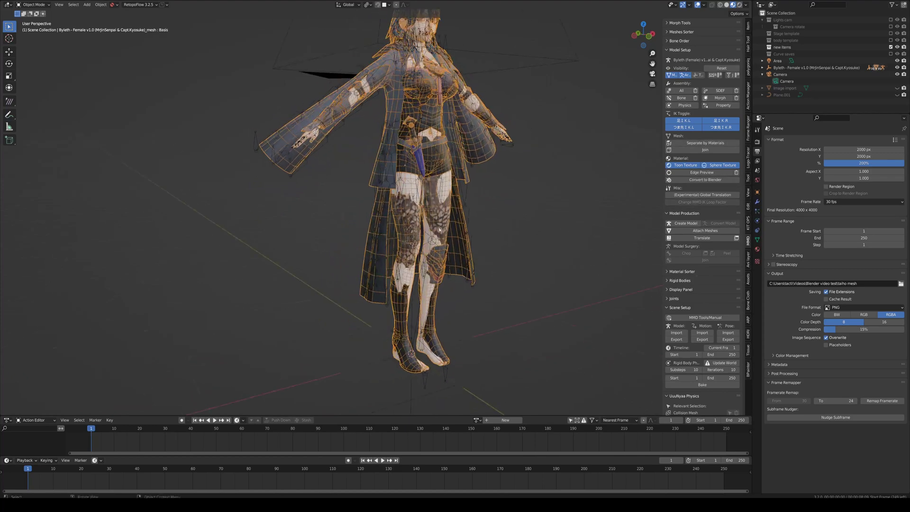
# Widen the MMD sidebar and separate the character mesh by materials.
pyautogui.moveTo(437, 173)
pyautogui.mouseDown(button='middle')
pyautogui.moveTo(412, 175)
pyautogui.moveTo(436, 175)
pyautogui.mouseUp(button='middle')
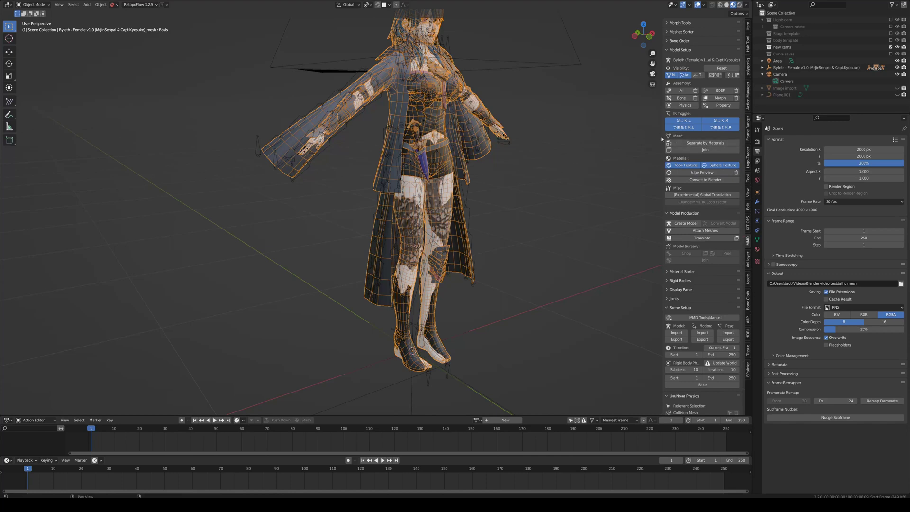
pyautogui.moveTo(663, 137); pyautogui.dragTo(625, 136)
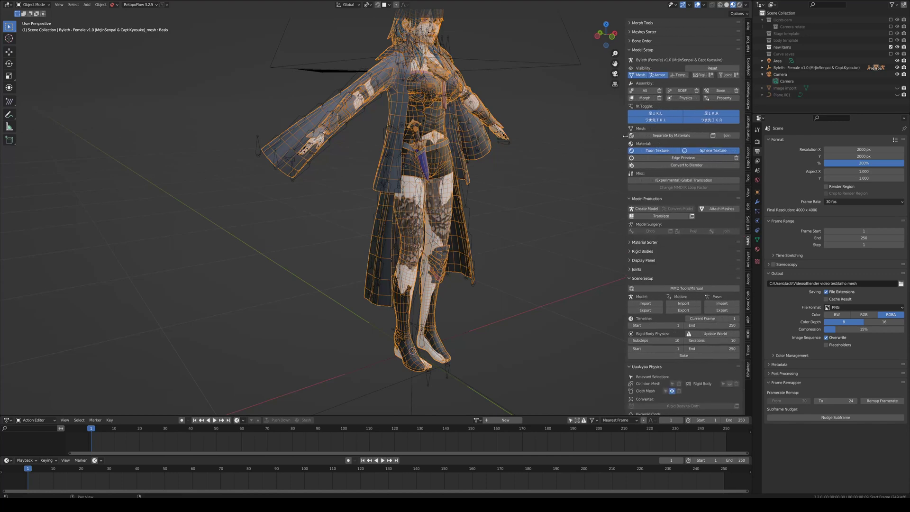
pyautogui.click(663, 135)
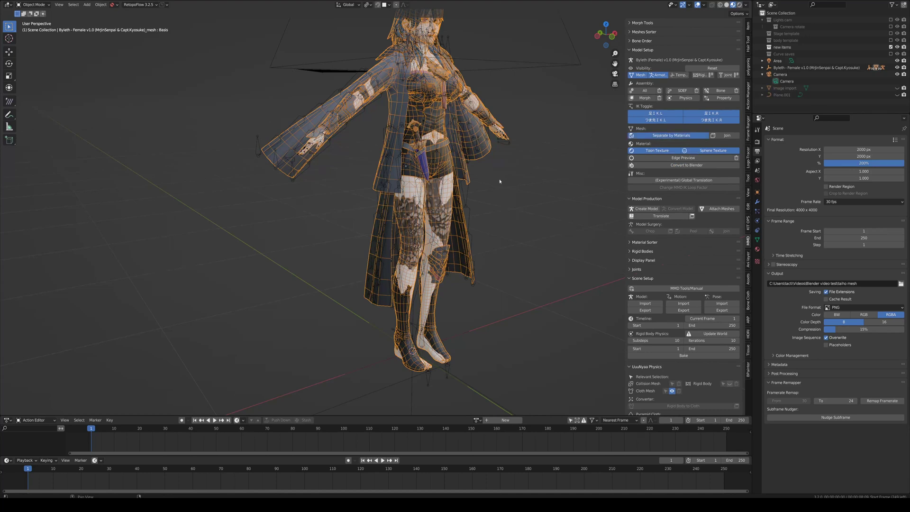
# Check that the armour skirt is a separate object by selecting it and test-moving it, cancelling each move.
pyautogui.click(464, 254)
pyautogui.click(460, 266)
pyautogui.press('g')
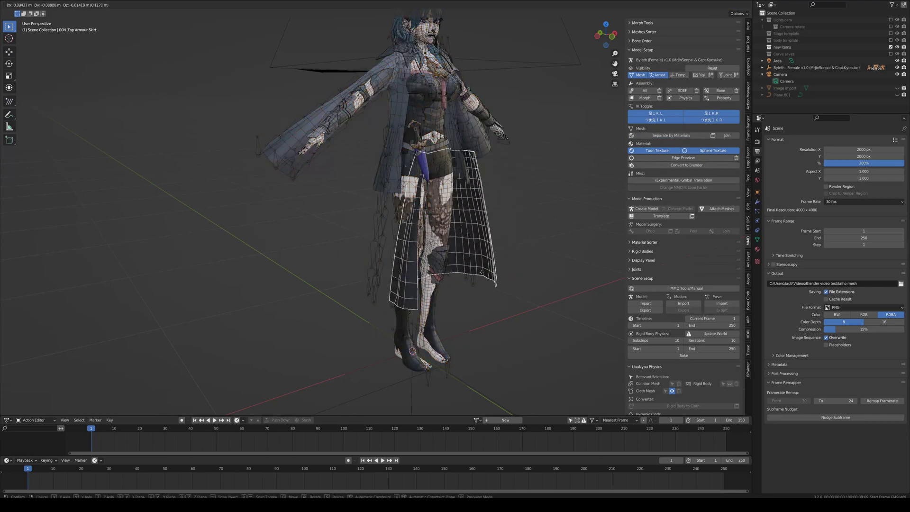
pyautogui.rightClick(481, 272)
pyautogui.press('g')
pyautogui.rightClick(114, 229)
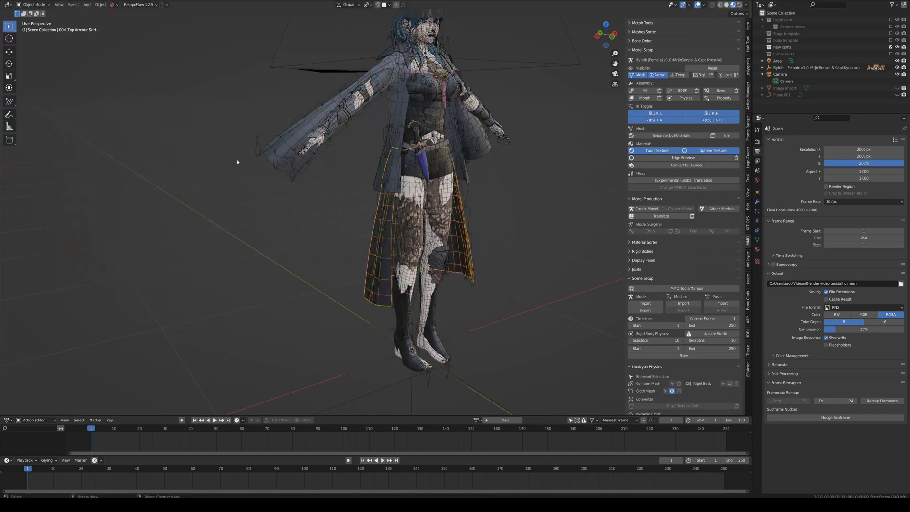
# Check that the jacket and the pants are separate objects by test-moving each one and cancelling the moves.
pyautogui.click(282, 149)
pyautogui.press('g')
pyautogui.rightClick(322, 158)
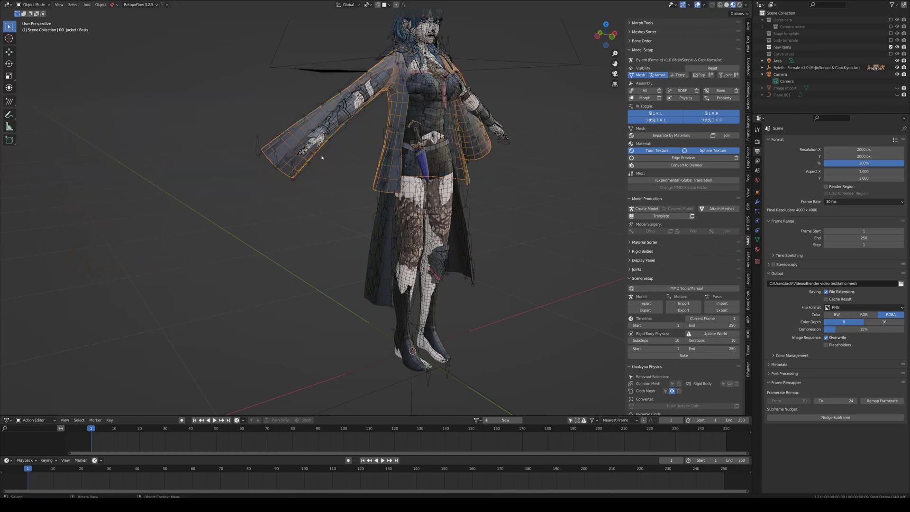
pyautogui.click(440, 158)
pyautogui.press('g')
pyautogui.rightClick(509, 176)
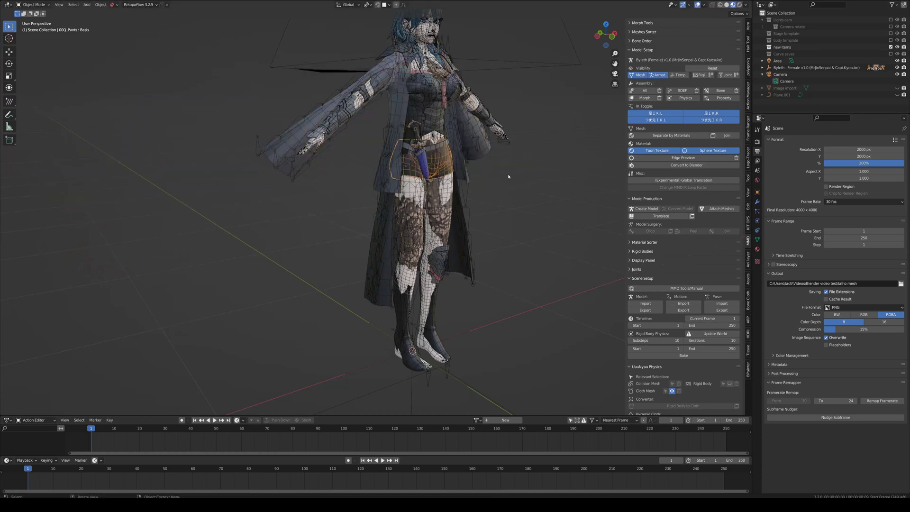
# Check that the stockings and the hidden legs are separate objects with test moves, cancelling each one.
pyautogui.click(453, 205)
pyautogui.press('g')
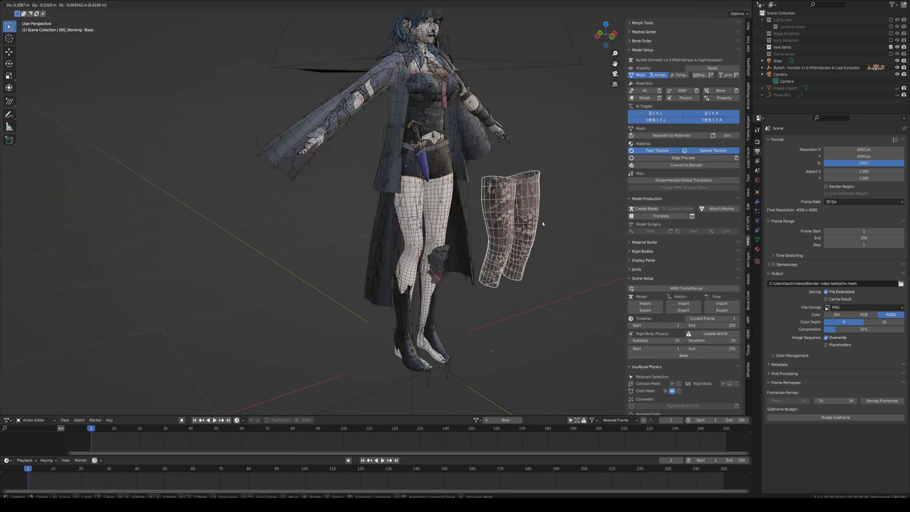
pyautogui.rightClick(456, 181)
pyautogui.click(450, 187)
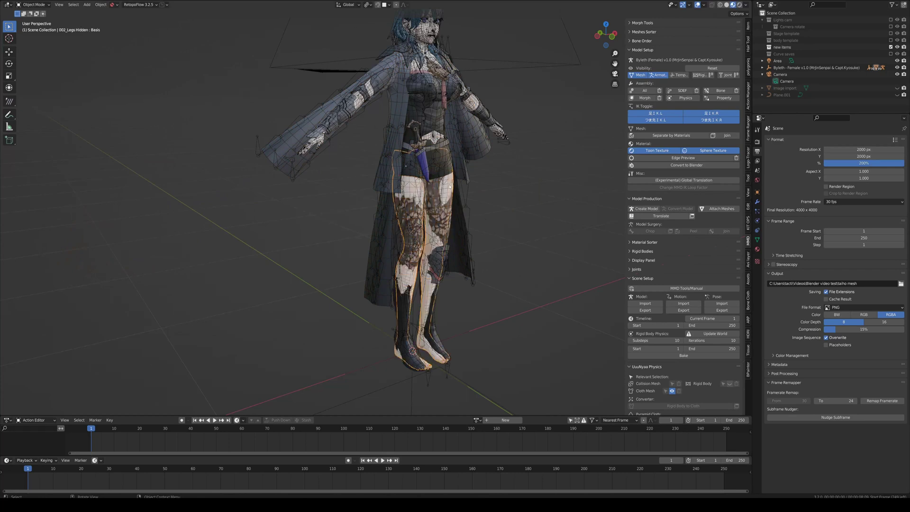
pyautogui.press('g')
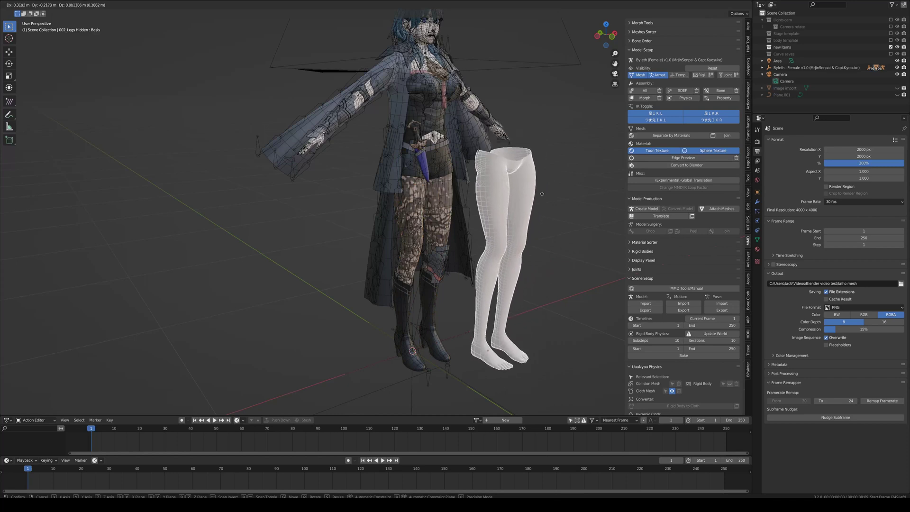
pyautogui.press('Escape')
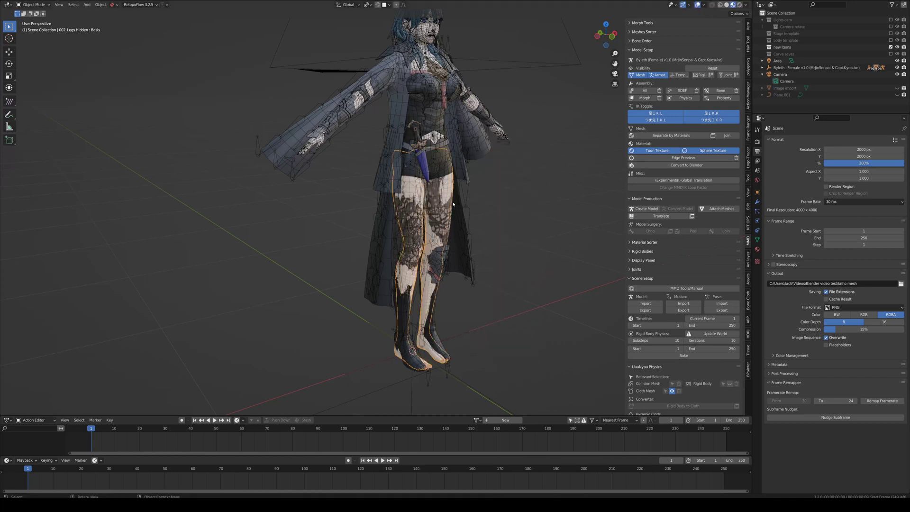
pyautogui.press('g')
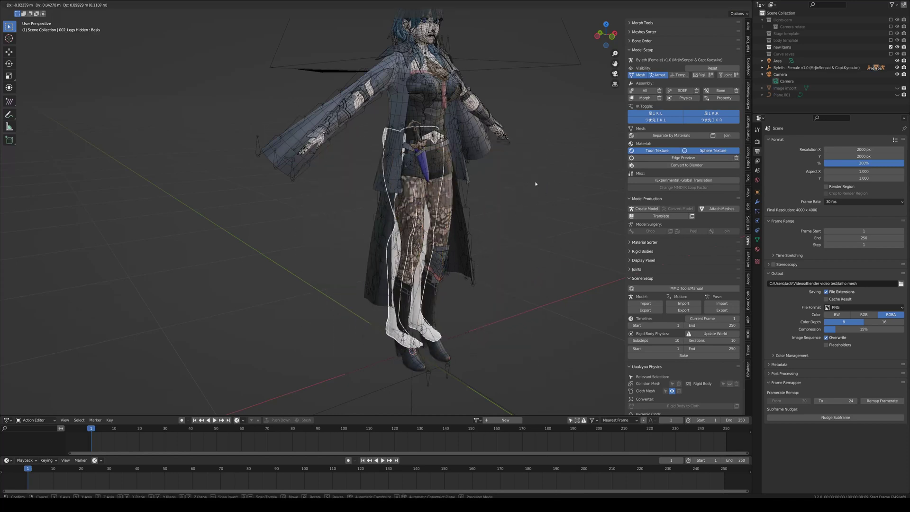
pyautogui.press('Escape')
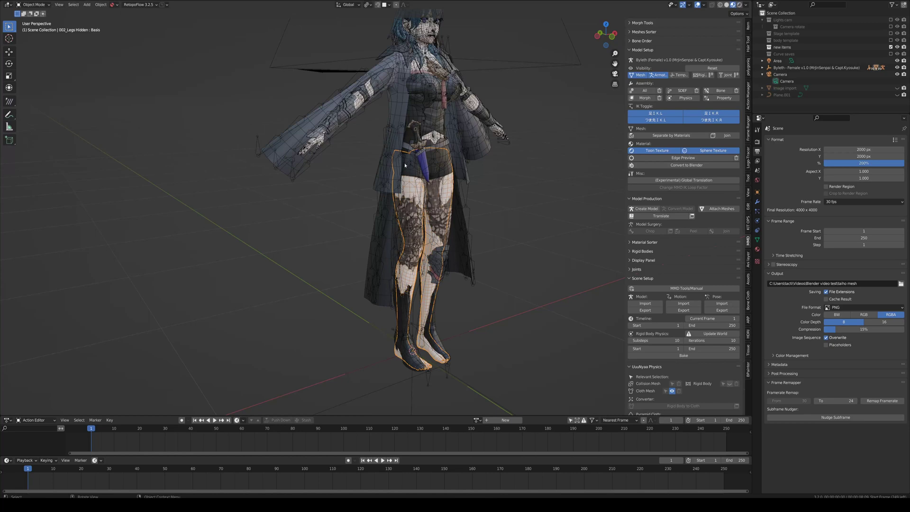
# Test-move the hidden legs once more, cancel the move, and select the jacket.
pyautogui.press('g')
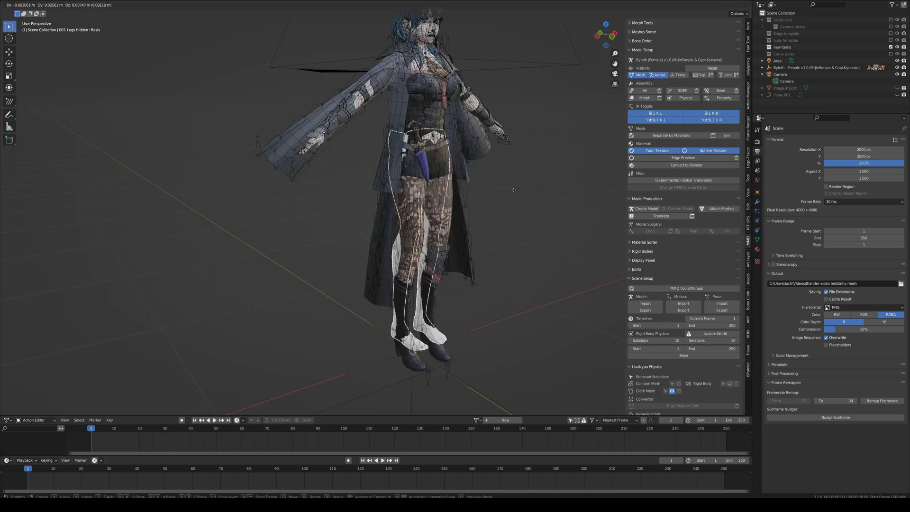
pyautogui.rightClick(567, 187)
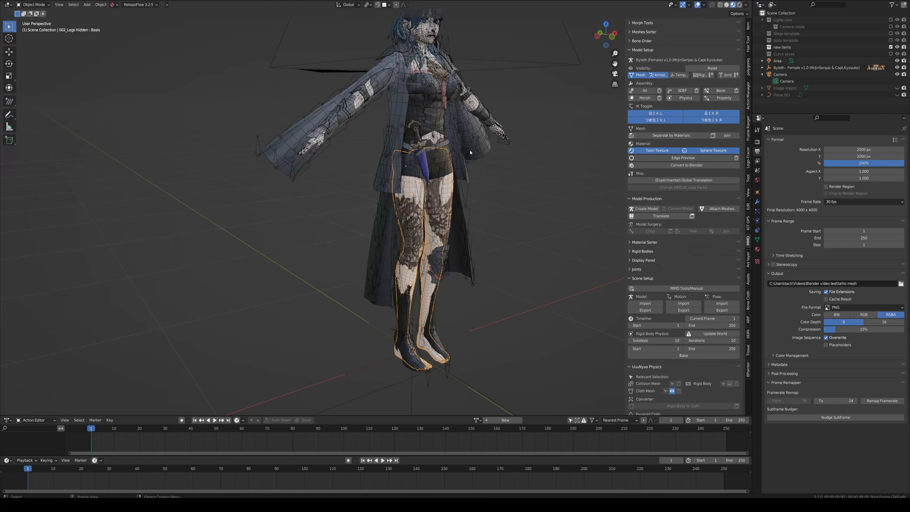
pyautogui.click(483, 148)
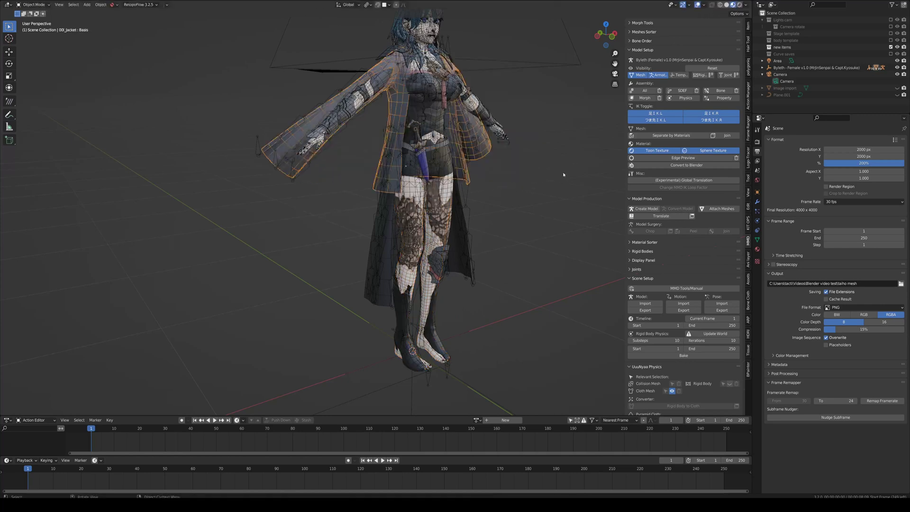
# Undo the recent selections and the separation by materials to restore the character as a single mesh.
pyautogui.hotkey('ctrl', 'z')
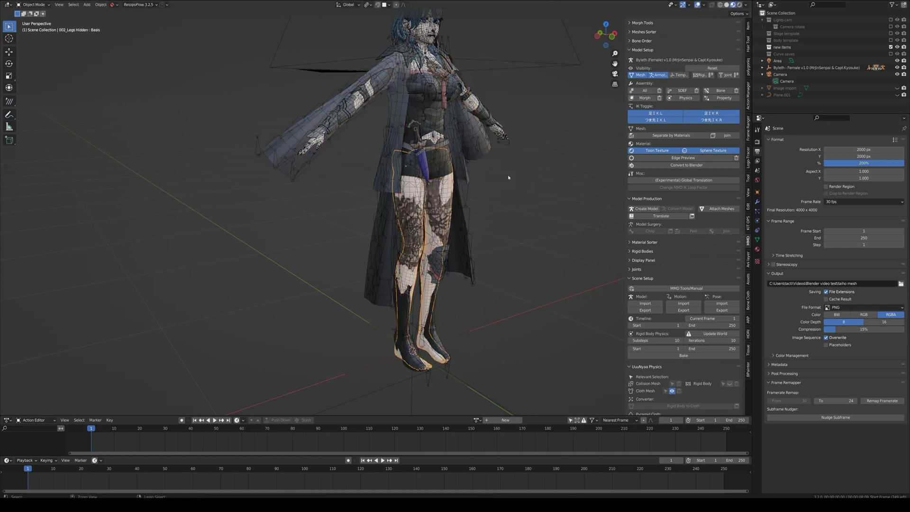
pyautogui.hotkey('ctrl', 'z')
pyautogui.hotkey('ctrl', 'z')
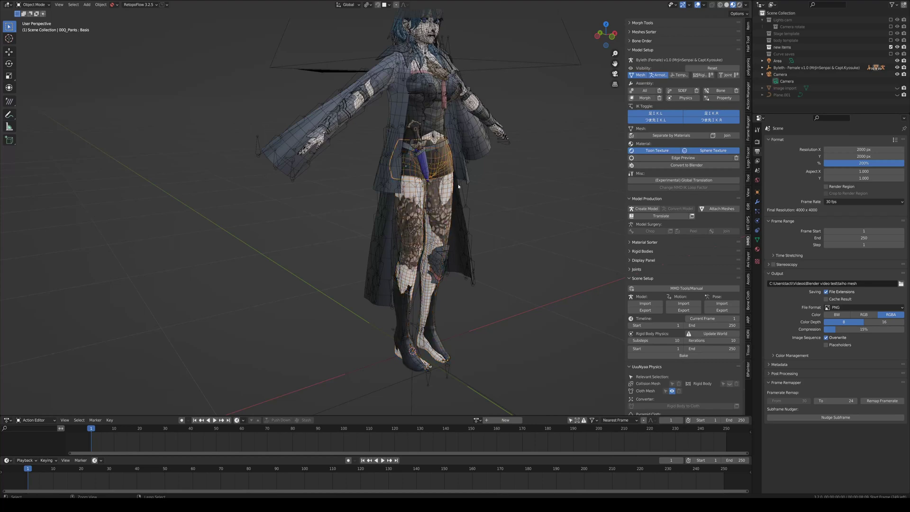
pyautogui.hotkey('ctrl', 'z')
pyautogui.hotkey('ctrl', 'z')
pyautogui.hotkey('ctrl', 'z')
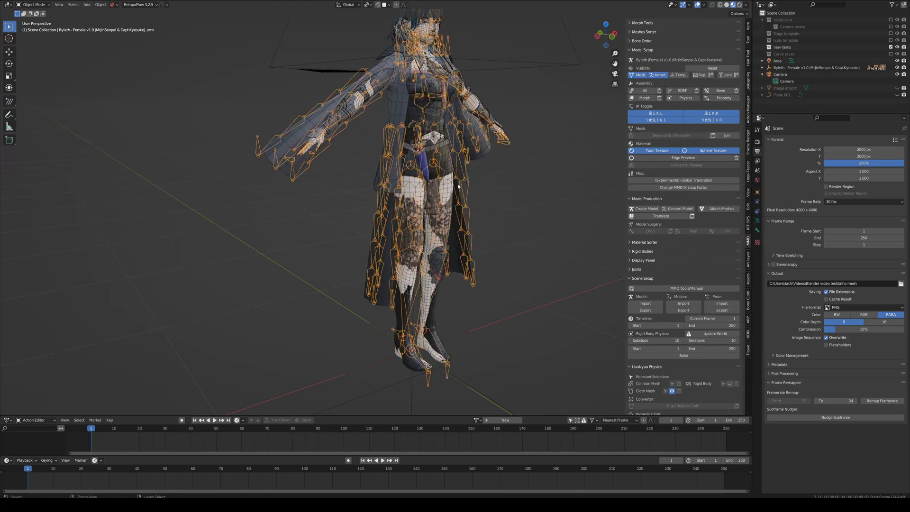
pyautogui.hotkey('ctrl', 'z')
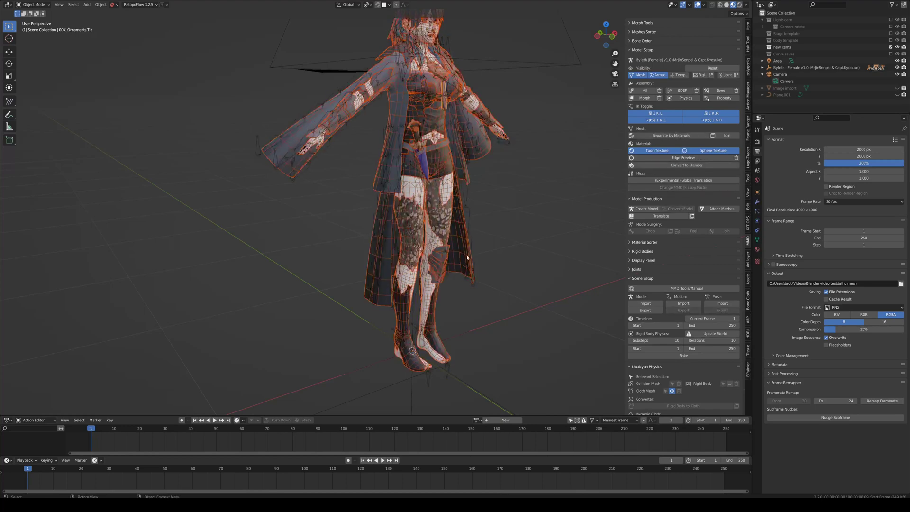
pyautogui.hotkey('ctrl', 'z')
pyautogui.hotkey('ctrl', 'z')
pyautogui.hotkey('ctrl', 'z')
pyautogui.hotkey('ctrl', 'z')
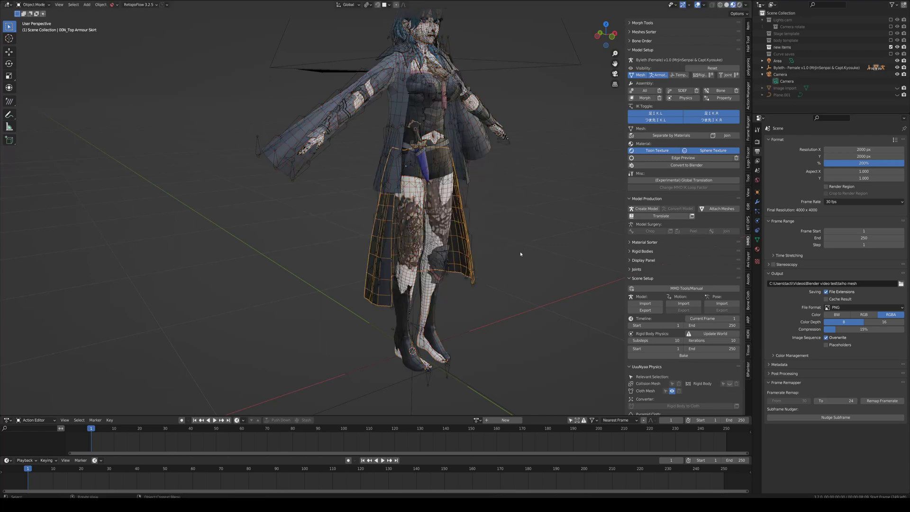
pyautogui.hotkey('ctrl', 'z')
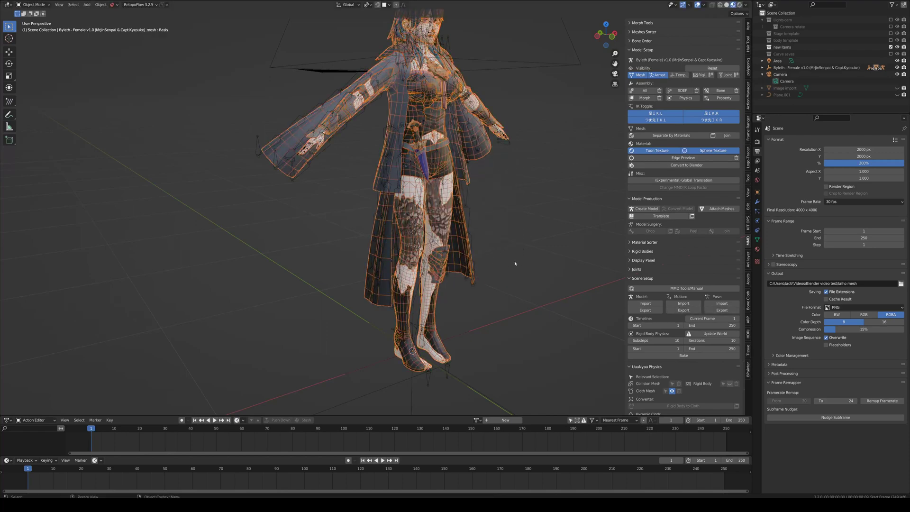
pyautogui.hotkey('ctrl', 'z')
pyautogui.hotkey('ctrl', 'z')
pyautogui.hotkey('ctrl', 'z')
pyautogui.hotkey('ctrl', 'z')
pyautogui.hotkey('ctrl', 'z')
pyautogui.hotkey('ctrl', 'z')
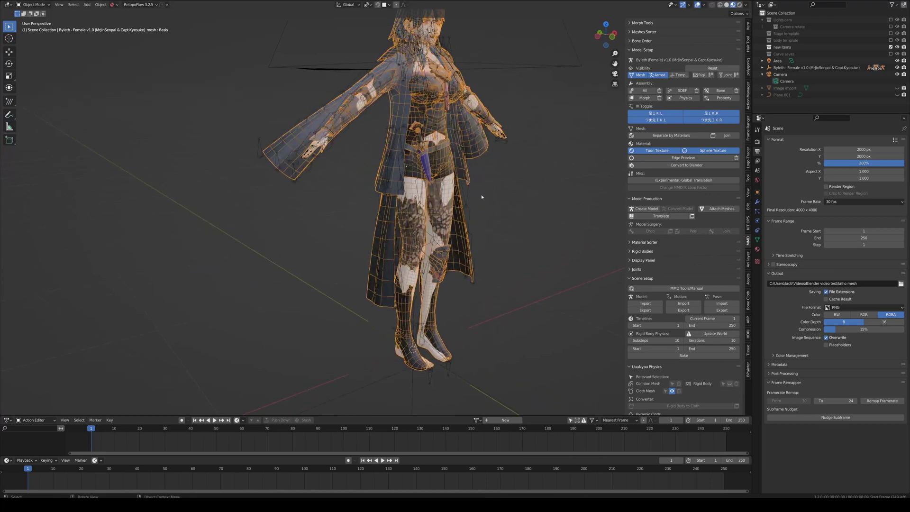
# Check that the whole character moves as one mesh with a cancelled test move, and inspect it from the front.
pyautogui.press('g')
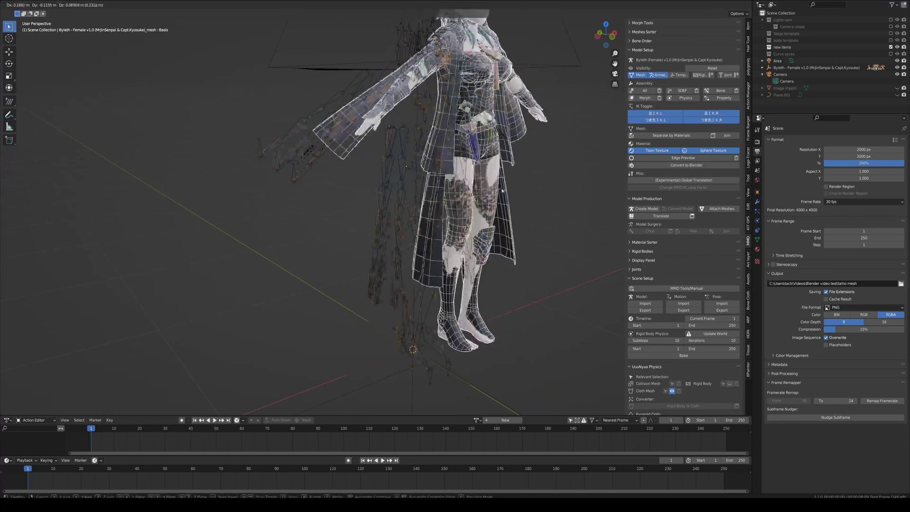
pyautogui.rightClick(427, 110)
pyautogui.moveTo(481, 188); pyautogui.dragTo(492, 226, button='middle')
pyautogui.moveTo(515, 240); pyautogui.dragTo(626, 246, button='middle')
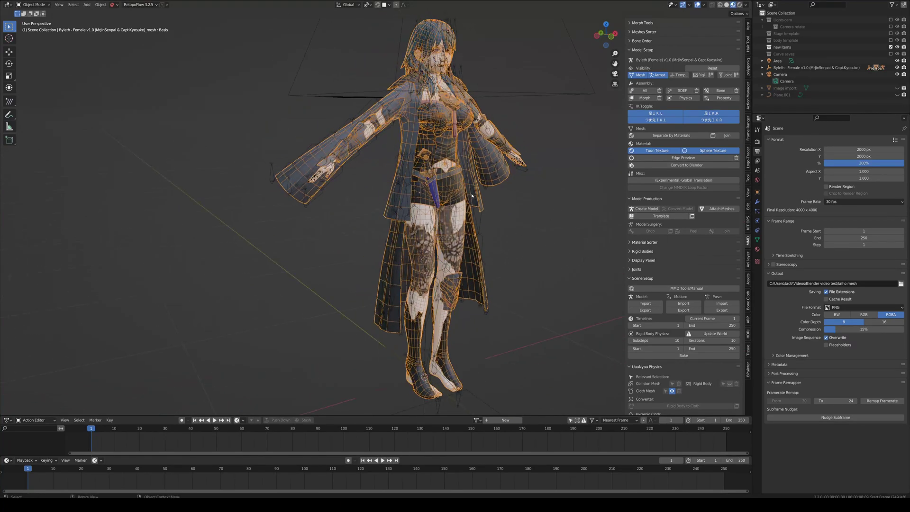
pyautogui.moveTo(472, 195); pyautogui.dragTo(434, 195, button='middle')
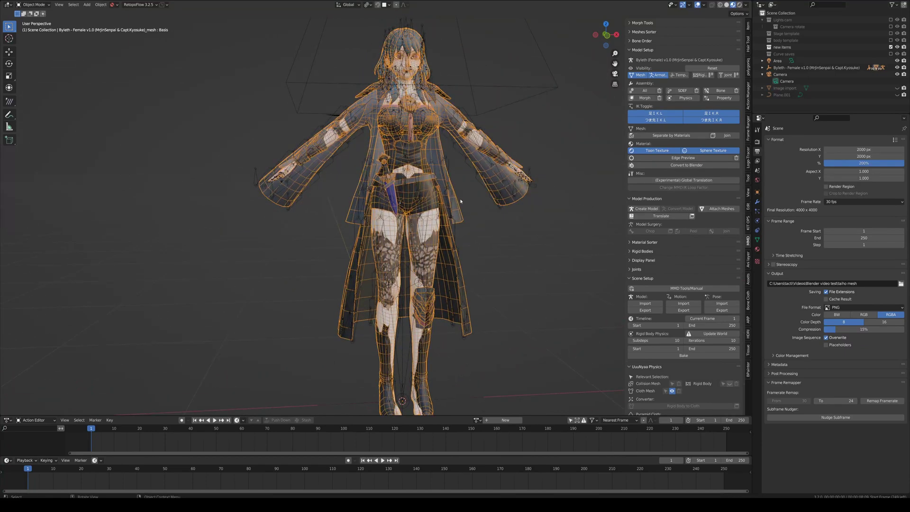
# Enter Edit Mode on the character mesh, select all of its geometry, and clear the selection.
pyautogui.press('Tab')
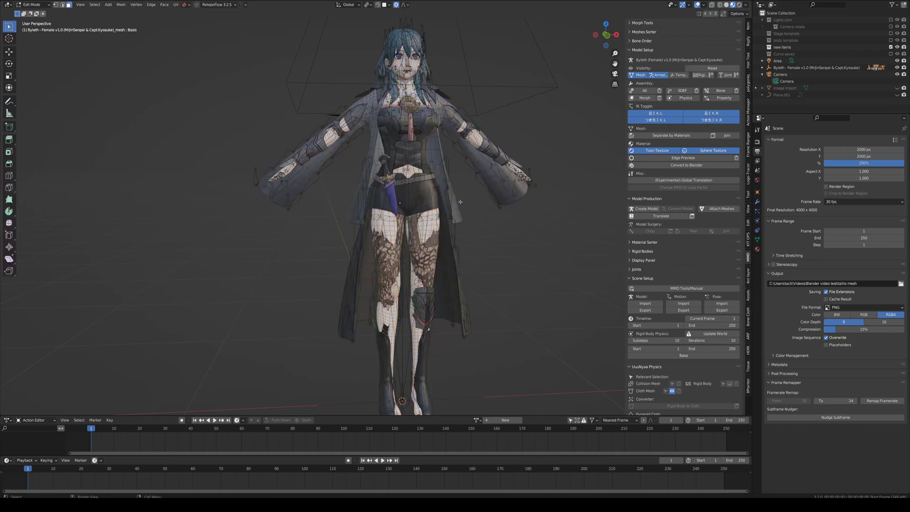
pyautogui.moveTo(462, 205); pyautogui.dragTo(499, 236, button='middle')
pyautogui.press('a')
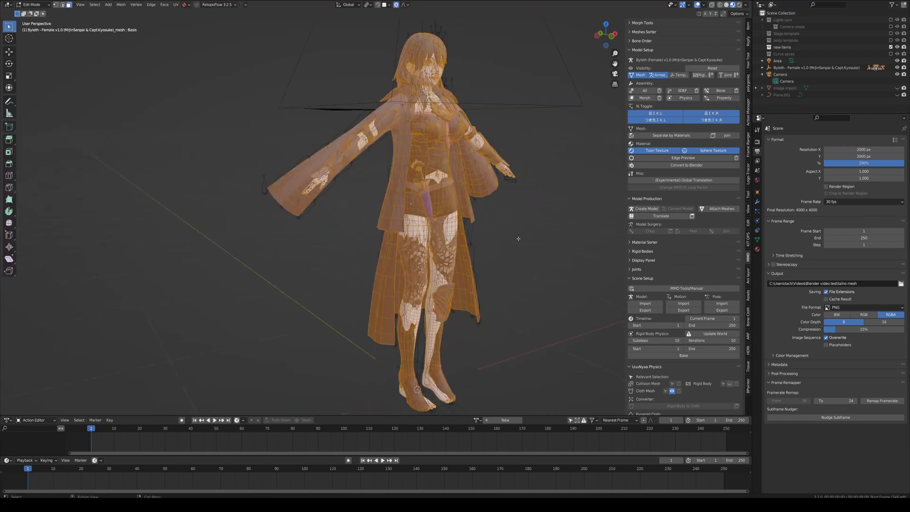
pyautogui.hotkey('alt', 'a')
# Test-move one face on the skirt and another near the knee, cancelling both moves.
pyautogui.click(465, 266)
pyautogui.press('g')
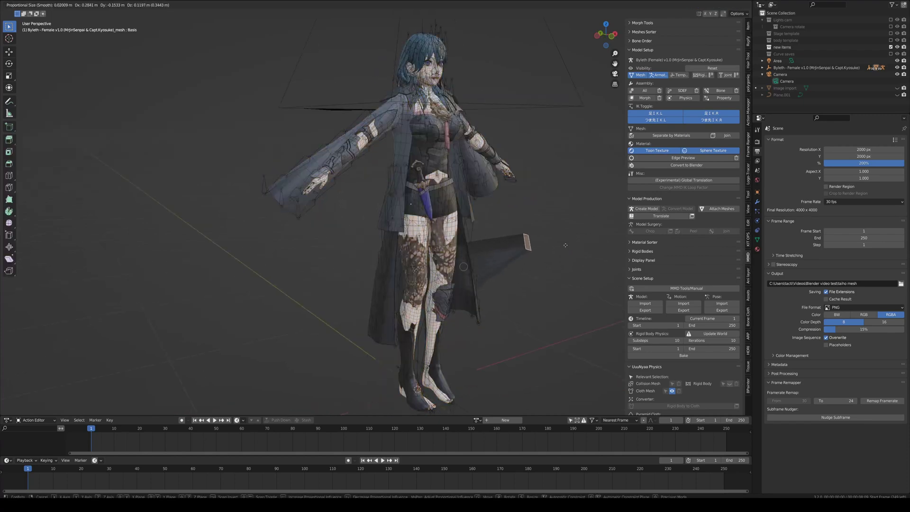
pyautogui.rightClick(524, 244)
pyautogui.click(457, 281)
pyautogui.press('g')
pyautogui.rightClick(546, 264)
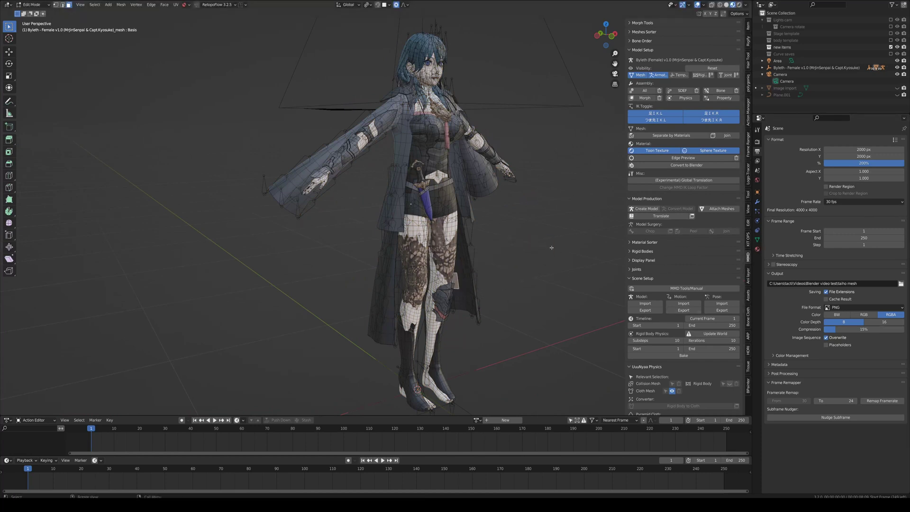
# Hide the sidebar, show the mesh's material slots, and look through the clothing materials from Ornaments Tie to Dagger Holster.
pyautogui.press('n')
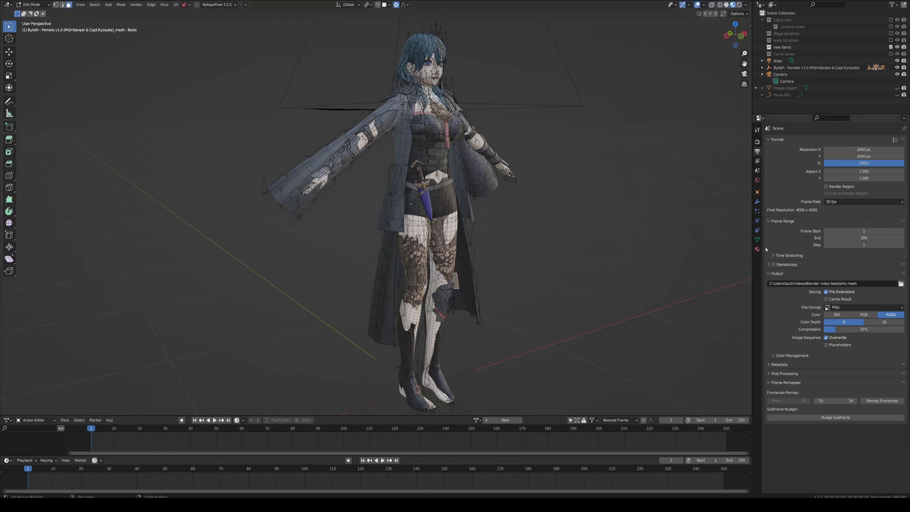
pyautogui.click(757, 250)
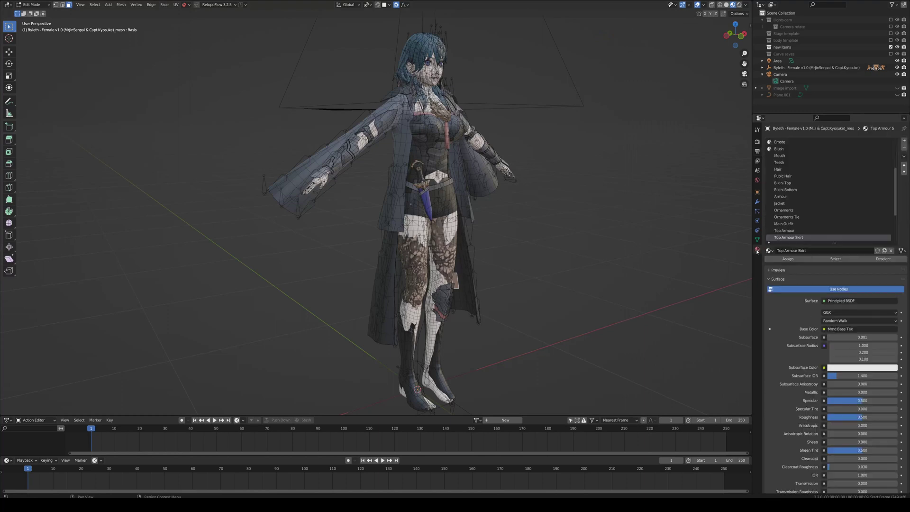
pyautogui.scroll(-8, 787, 181)
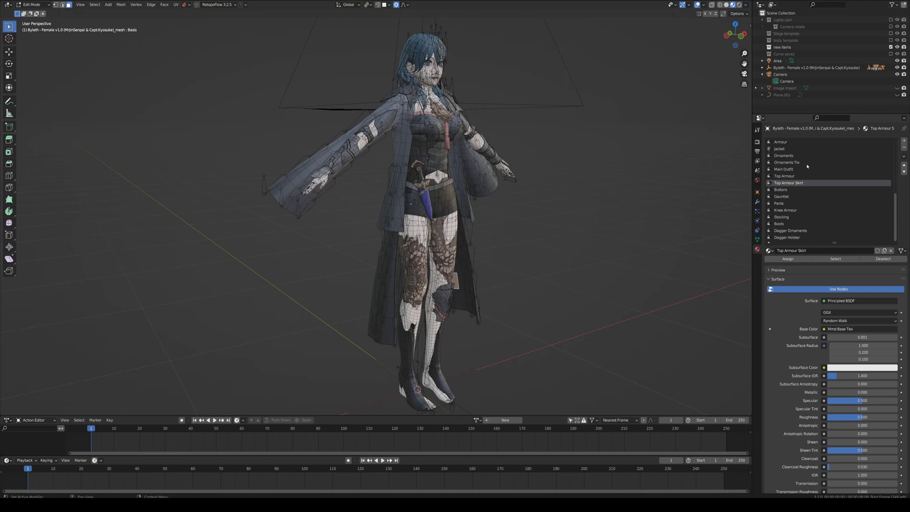
pyautogui.click(782, 224)
pyautogui.click(785, 238)
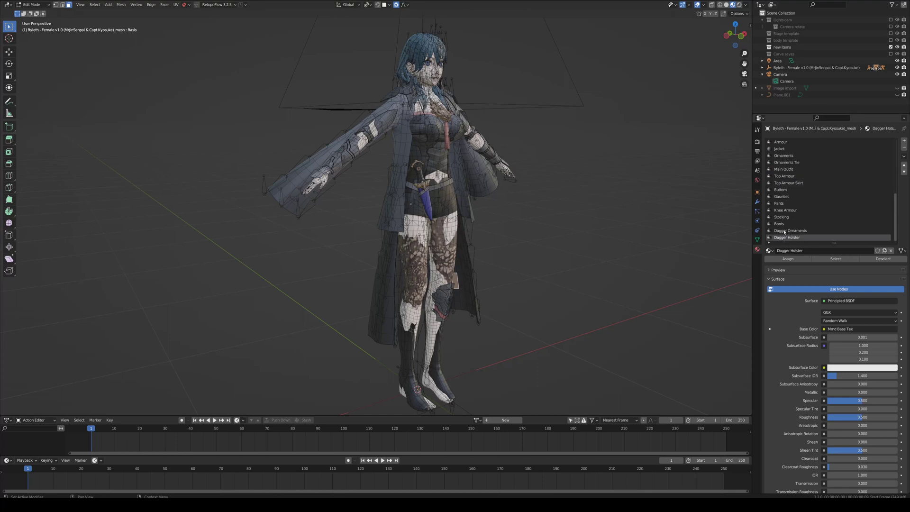
pyautogui.click(784, 230)
pyautogui.click(782, 204)
pyautogui.click(785, 176)
pyautogui.click(787, 162)
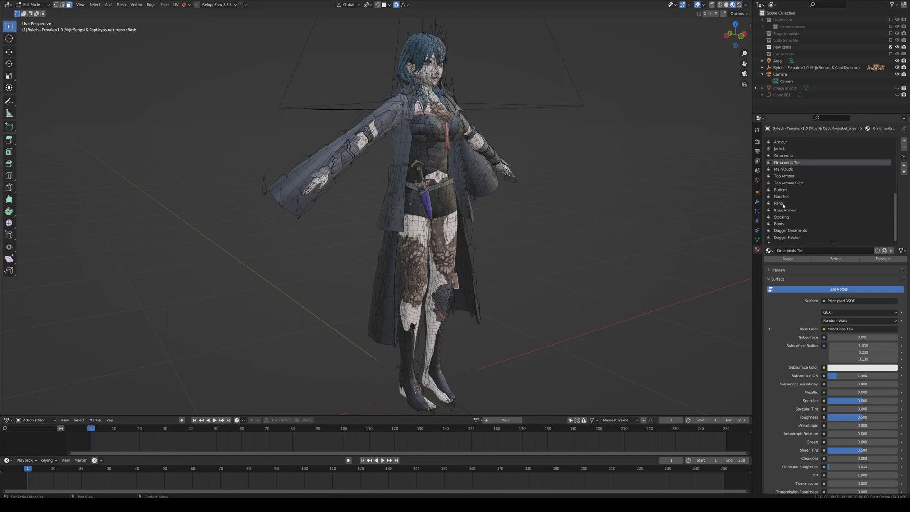
pyautogui.click(784, 237)
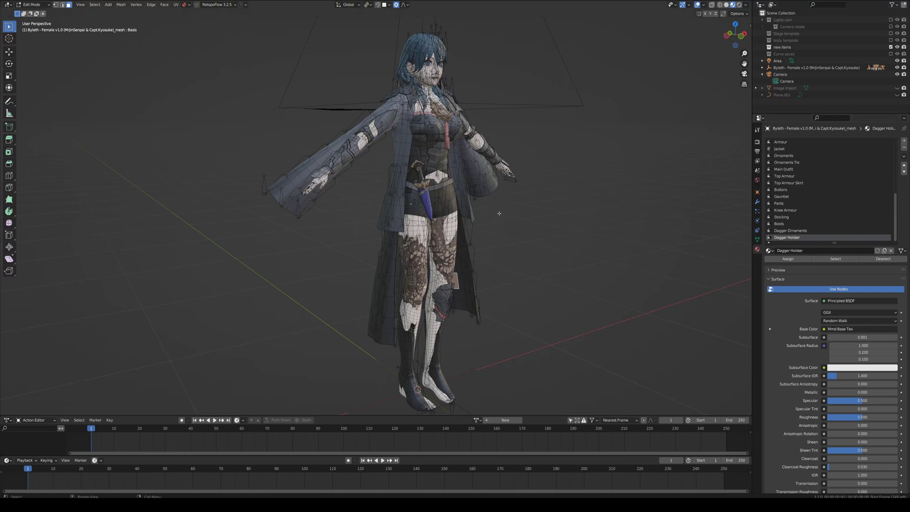
# Select the mesh faces that use the Dagger Holster and Dagger Ornaments materials.
pyautogui.moveTo(530, 237); pyautogui.dragTo(533, 234, button='middle')
pyautogui.scroll(10, 797, 210)
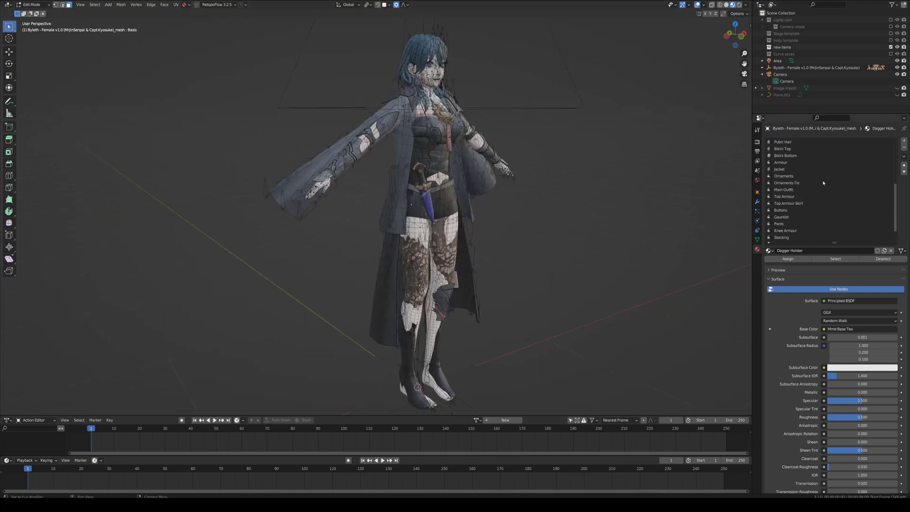
pyautogui.scroll(-10, 824, 182)
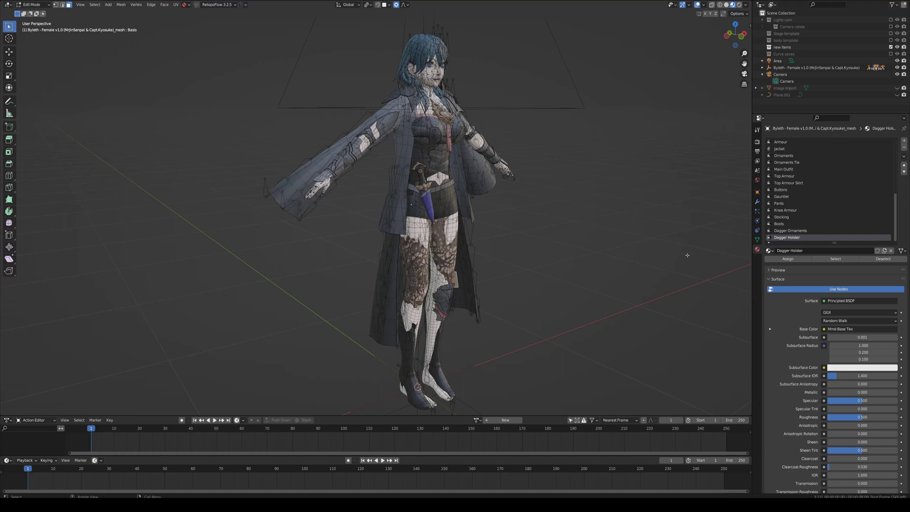
pyautogui.click(795, 231)
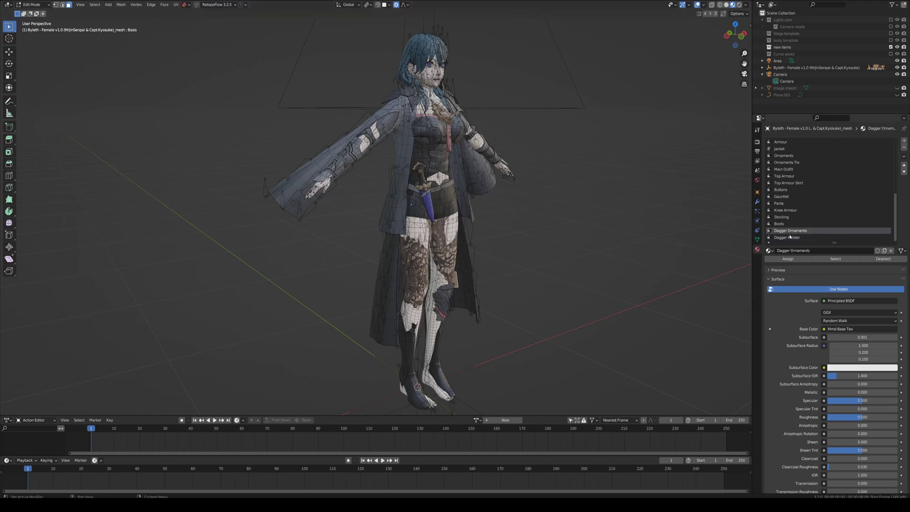
pyautogui.click(790, 237)
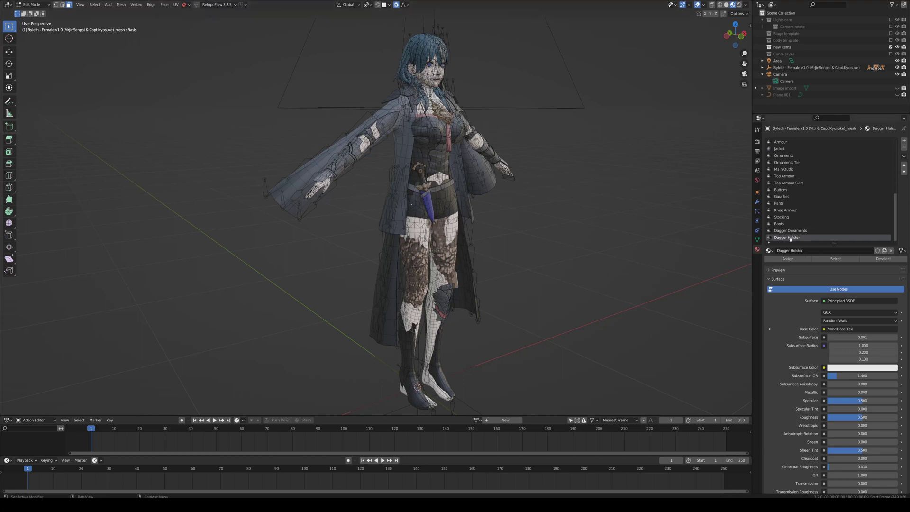
pyautogui.click(836, 259)
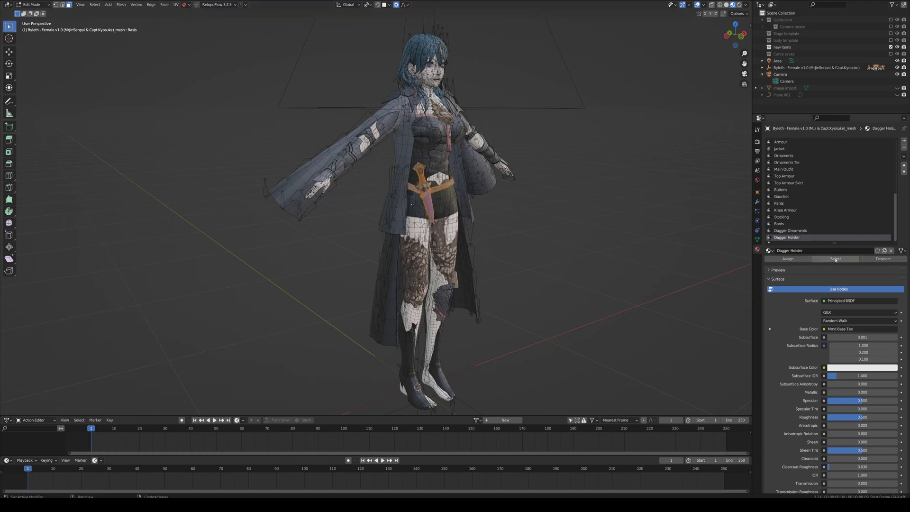
pyautogui.click(797, 232)
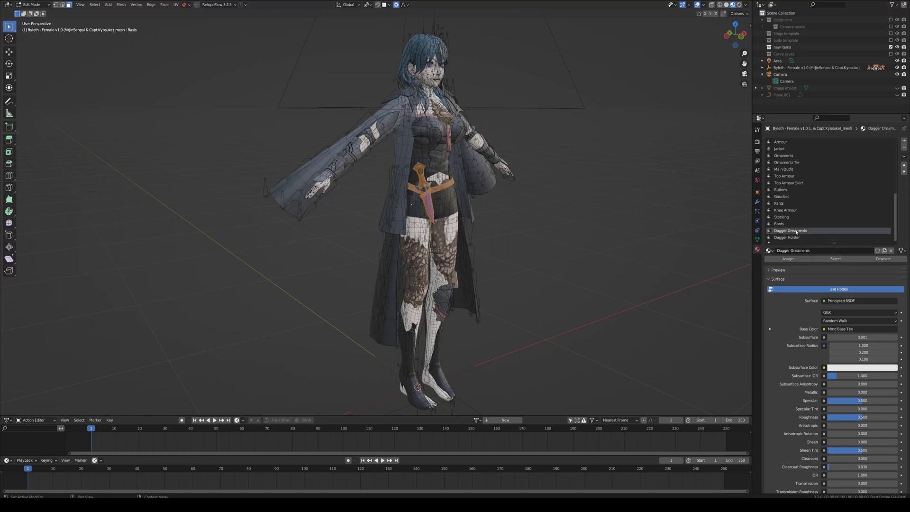
pyautogui.click(839, 260)
# Add the faces of the Boots, Stocking and Knee Armour materials to the selection.
pyautogui.click(789, 225)
pyautogui.click(838, 261)
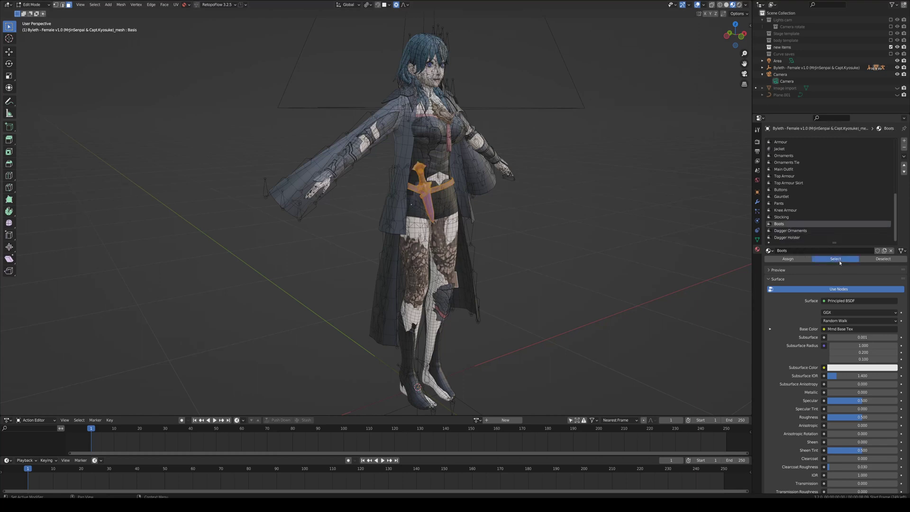
pyautogui.click(782, 218)
pyautogui.click(834, 260)
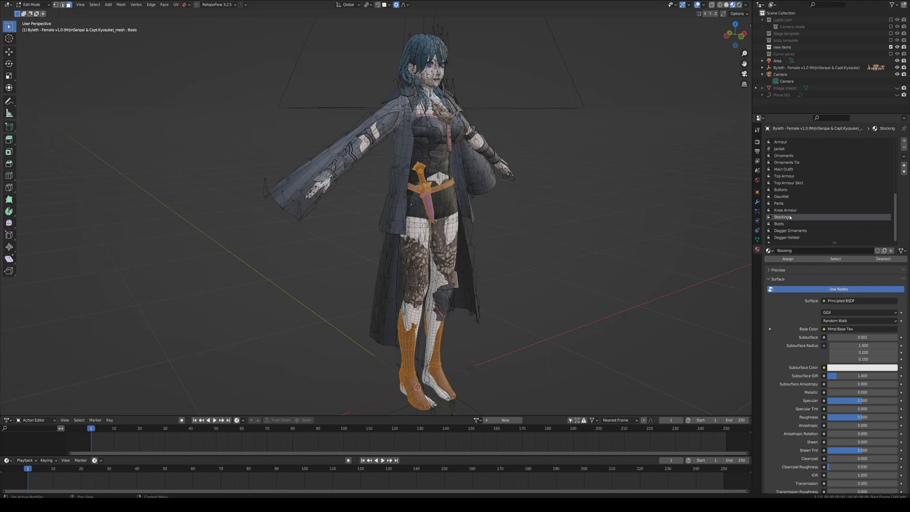
pyautogui.click(785, 210)
pyautogui.click(836, 259)
# Extend the selection with the faces of the Pants, Gauntlet, Buttons and Top Armour Skirt materials.
pyautogui.click(787, 203)
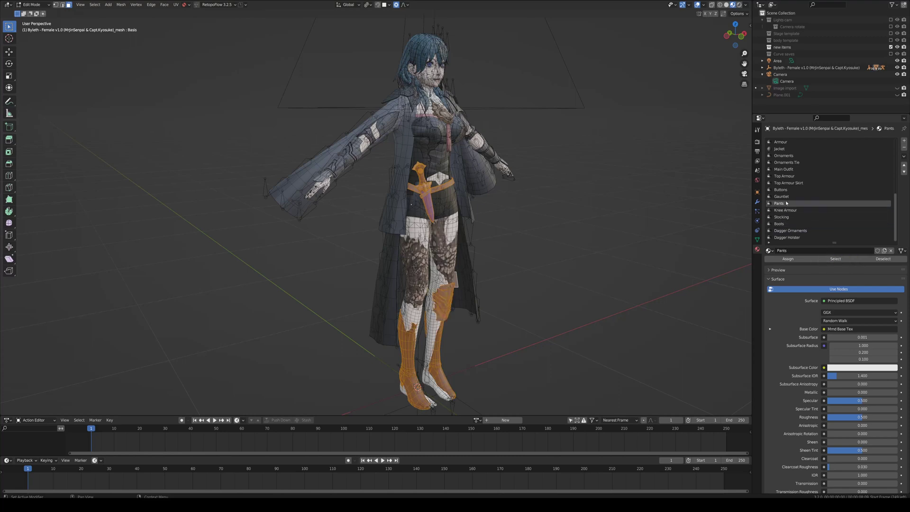
pyautogui.click(831, 258)
pyautogui.click(785, 197)
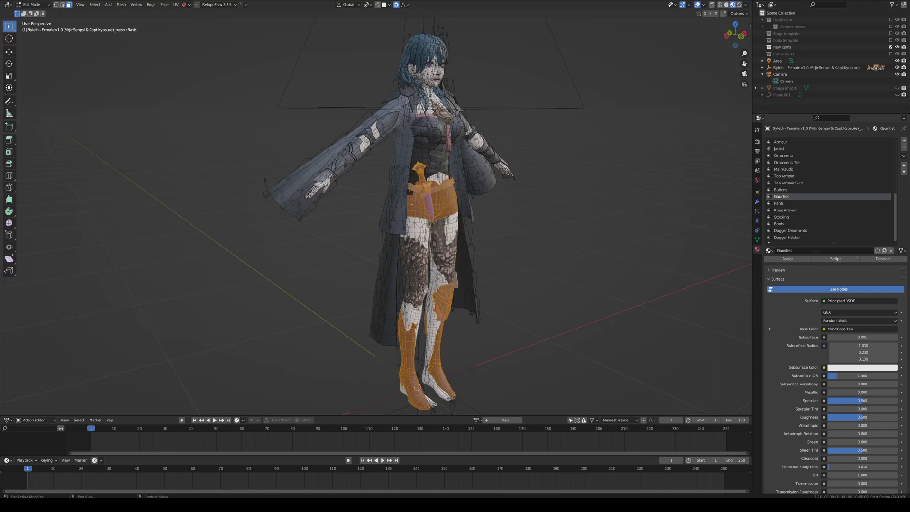
pyautogui.click(836, 259)
pyautogui.click(788, 191)
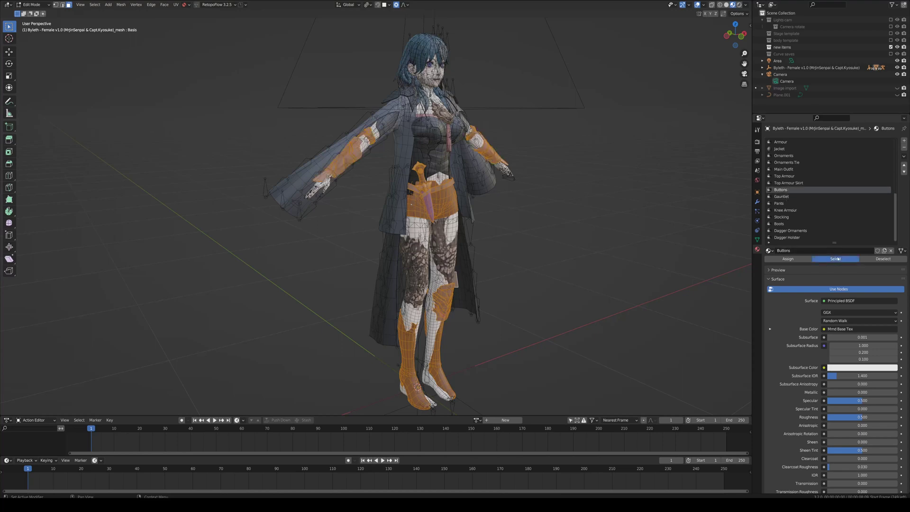
pyautogui.scroll(2, 797, 201)
pyautogui.click(792, 196)
pyautogui.click(836, 259)
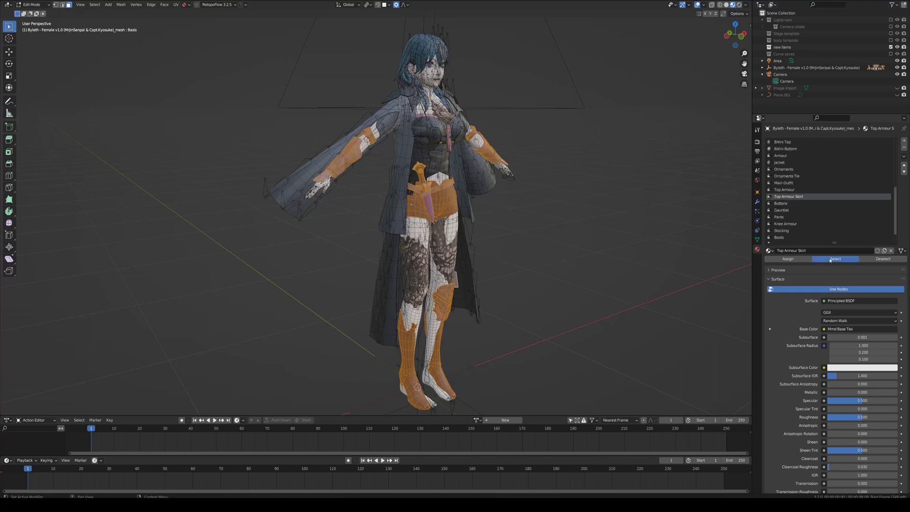
# Add the faces of the Top Armour, Main Outfit and Ornaments Tie materials to the selection.
pyautogui.click(785, 190)
pyautogui.click(836, 259)
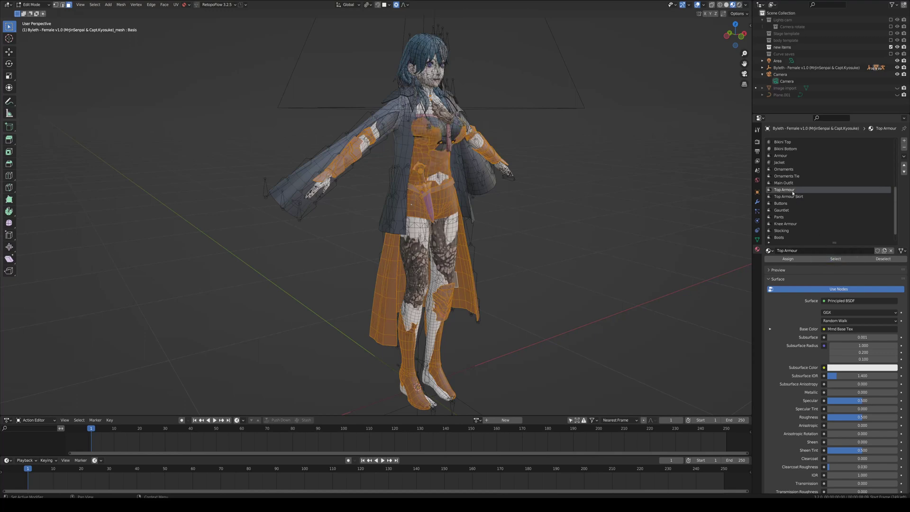
pyautogui.click(784, 182)
pyautogui.click(834, 260)
pyautogui.click(790, 176)
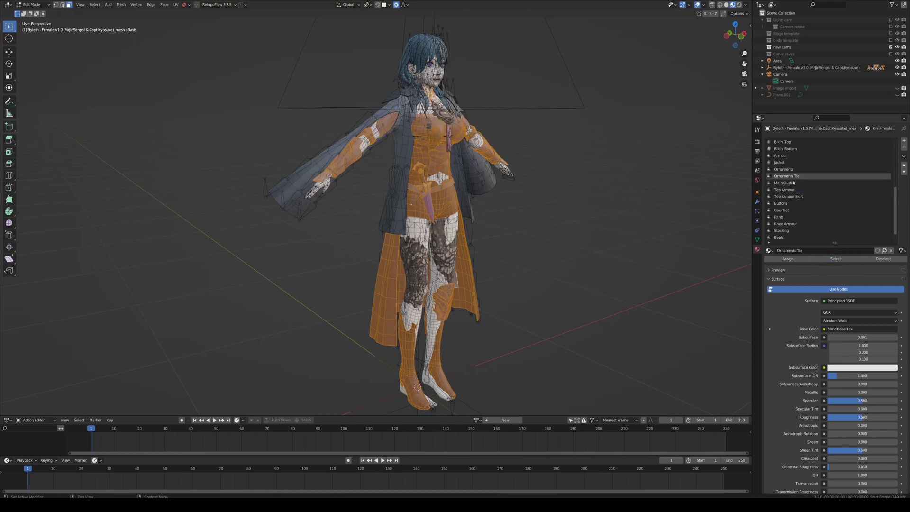
pyautogui.click(835, 258)
# Extend the selection with the faces of the Ornaments, Jacket and Armour materials.
pyautogui.click(785, 170)
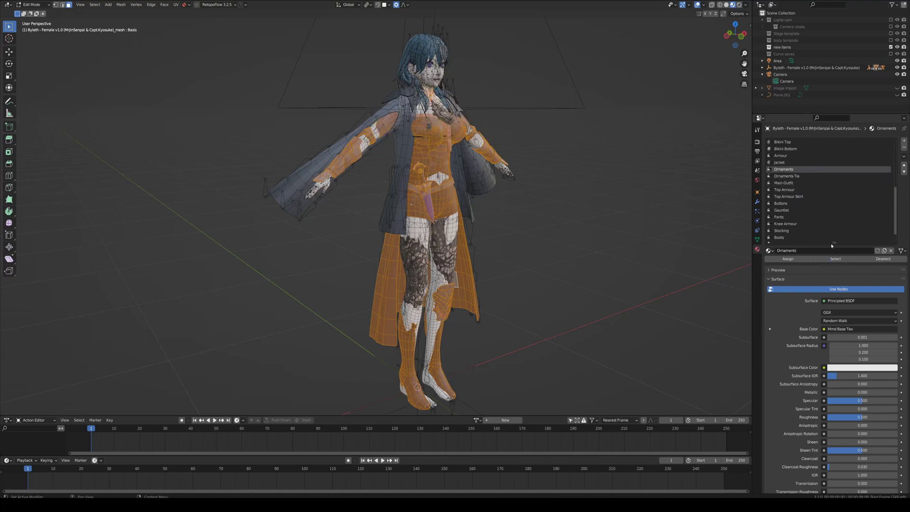
pyautogui.click(836, 259)
pyautogui.click(787, 163)
pyautogui.click(836, 259)
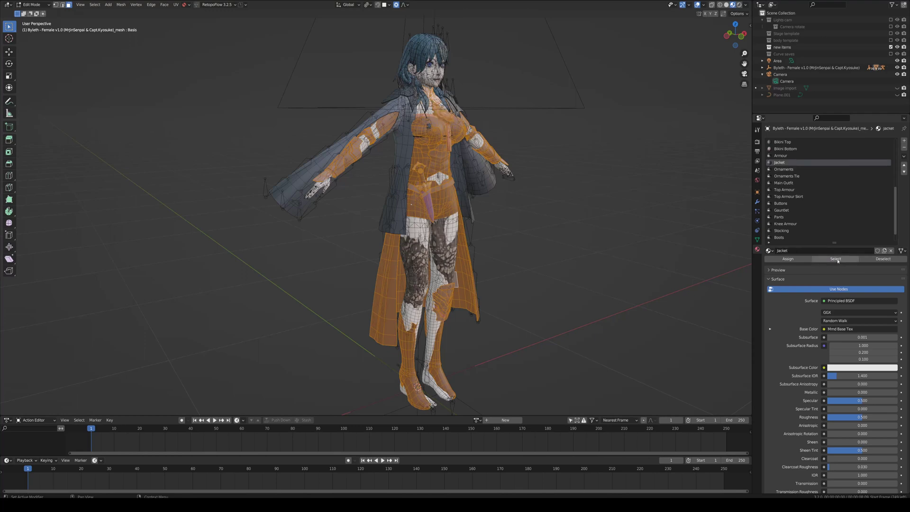
pyautogui.scroll(6, 816, 204)
pyautogui.click(781, 196)
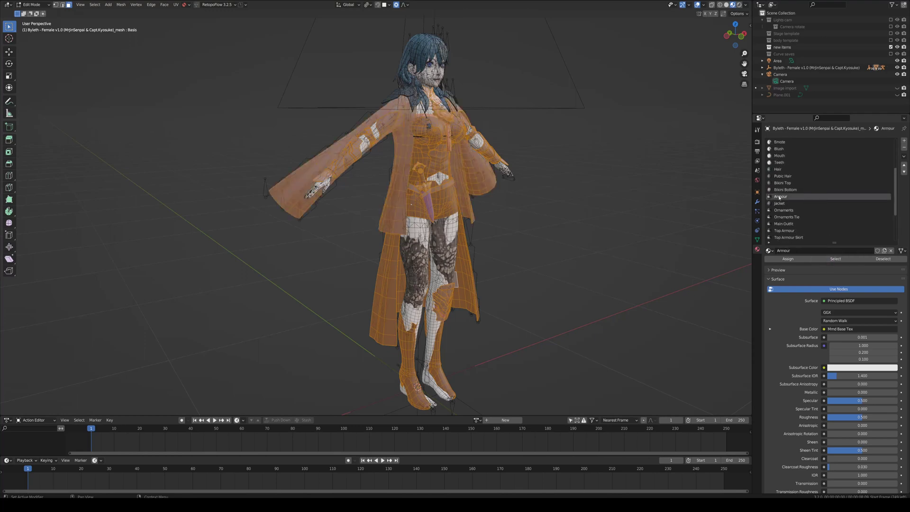
pyautogui.click(836, 259)
# Trial-move the selected clothing off the body to check for missed faces, cancelling the move each time.
pyautogui.press('g')
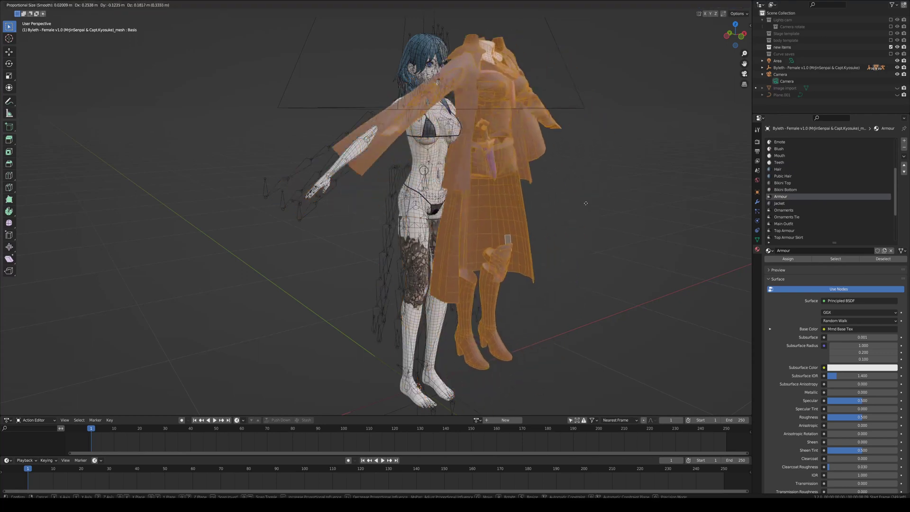
pyautogui.rightClick(567, 217)
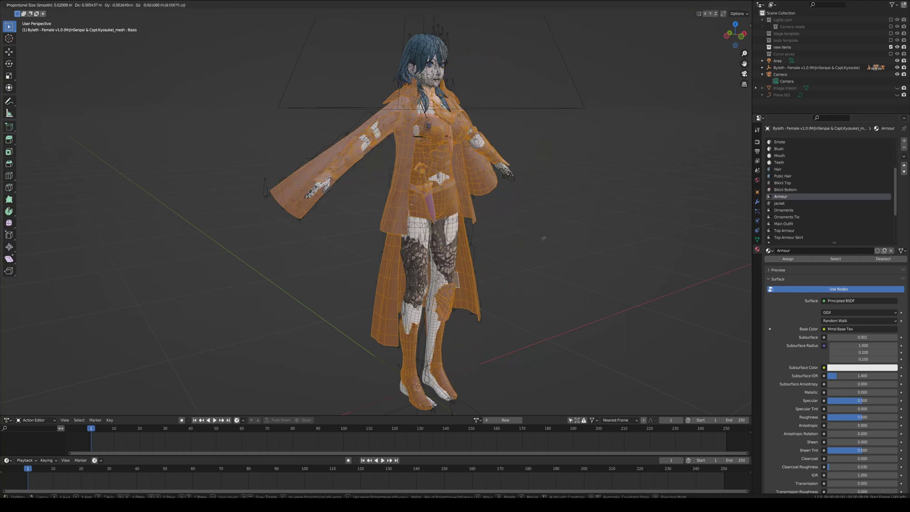
pyautogui.press('g')
pyautogui.press('Escape')
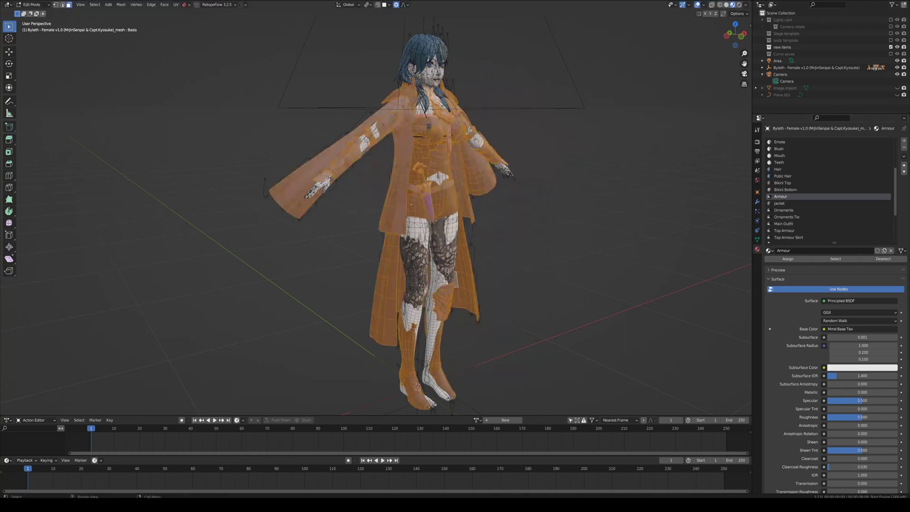
pyautogui.press('g')
pyautogui.press('Escape')
# Add the faces of the Stocking material to the clothing selection.
pyautogui.scroll(-5, 790, 217)
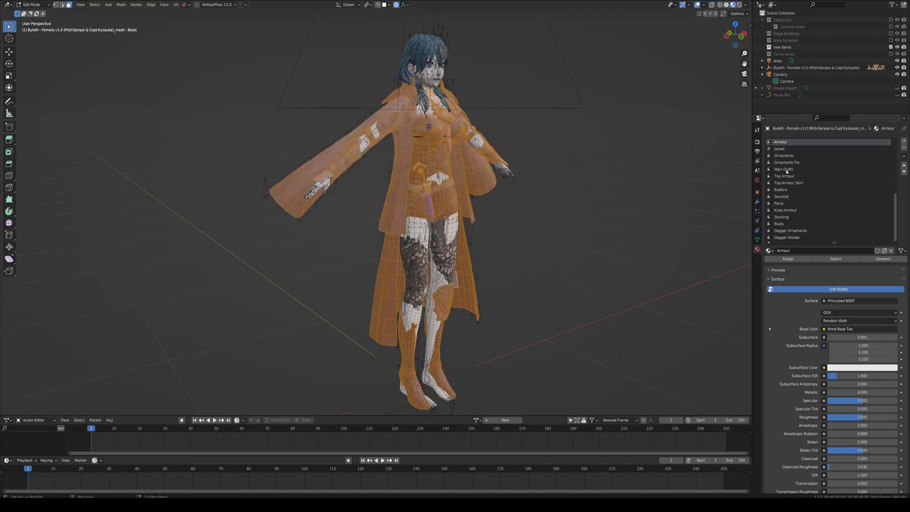
pyautogui.click(782, 218)
pyautogui.click(836, 259)
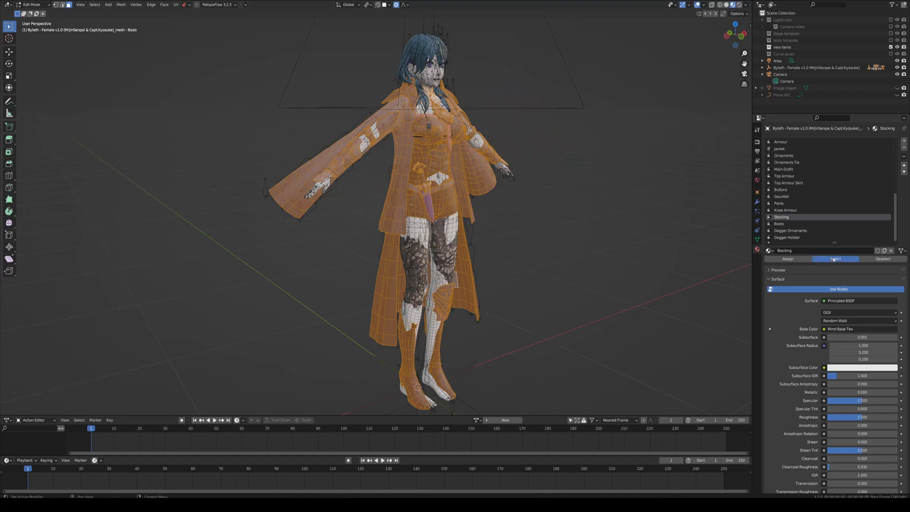
# Recheck the clothing selection, including the stockings, by moving it away from the body and cancelling each move.
pyautogui.press('g')
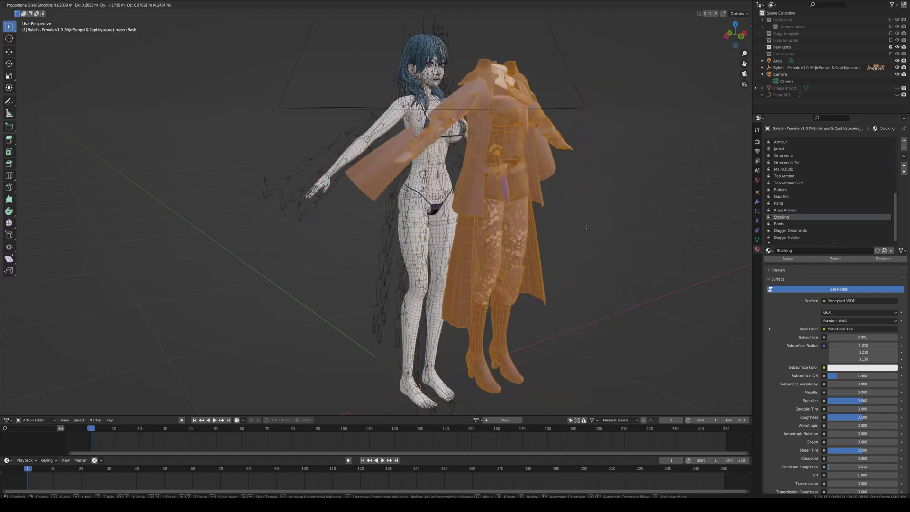
pyautogui.rightClick(574, 226)
pyautogui.press('g')
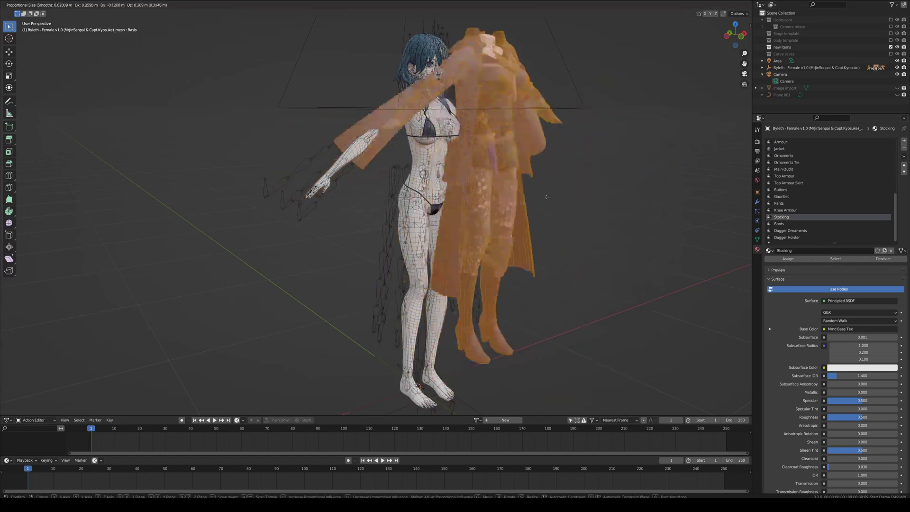
pyautogui.rightClick(585, 220)
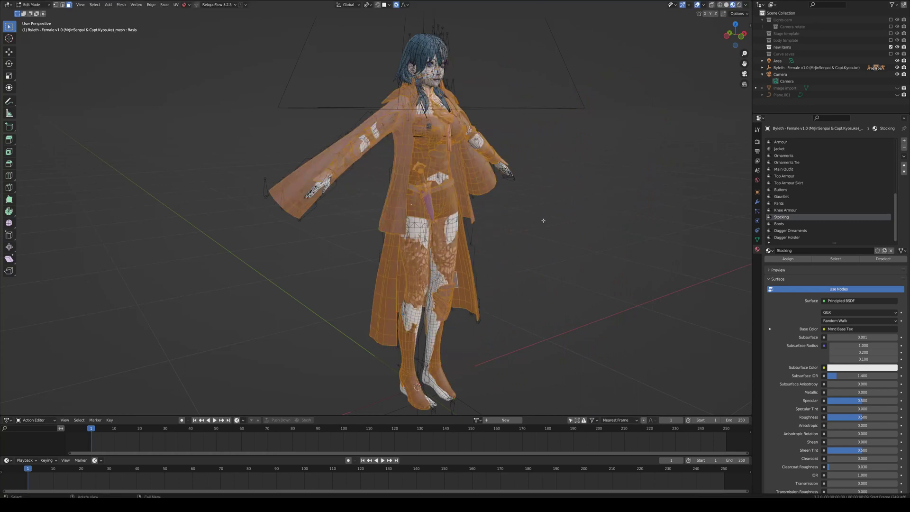
pyautogui.press('g')
pyautogui.rightClick(575, 204)
pyautogui.moveTo(563, 207); pyautogui.dragTo(526, 212, button='middle')
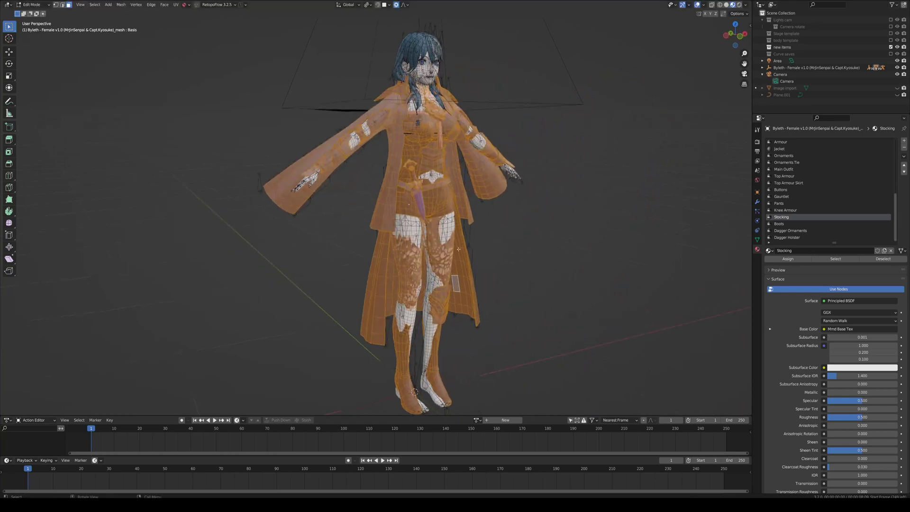
pyautogui.press('g')
pyautogui.rightClick(619, 205)
# Separate the selected clothing faces into a new object, return to Object Mode and deselect everything.
pyautogui.scroll(-1, 571, 215)
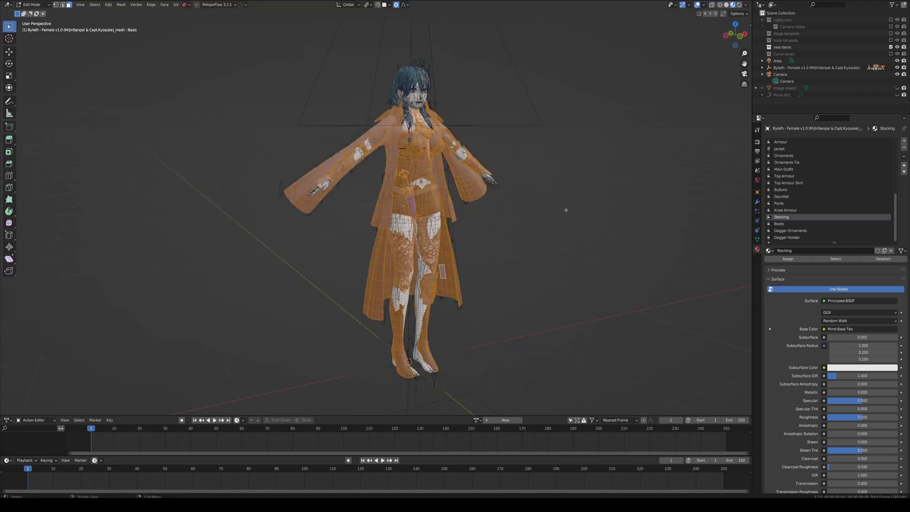
pyautogui.press('p')
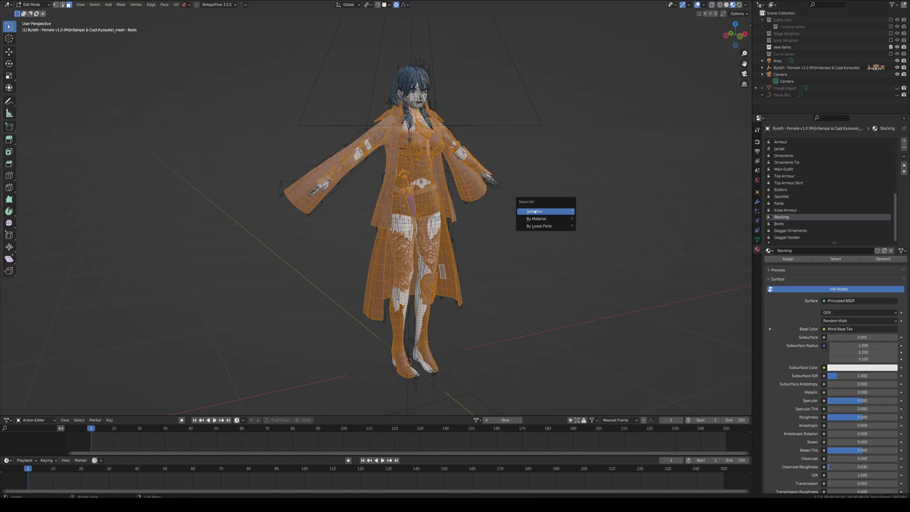
pyautogui.press('Escape')
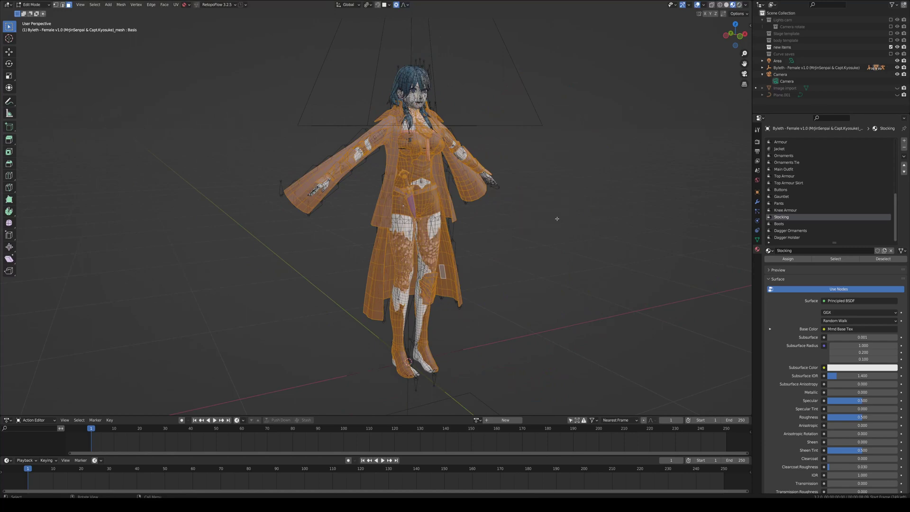
pyautogui.press('p')
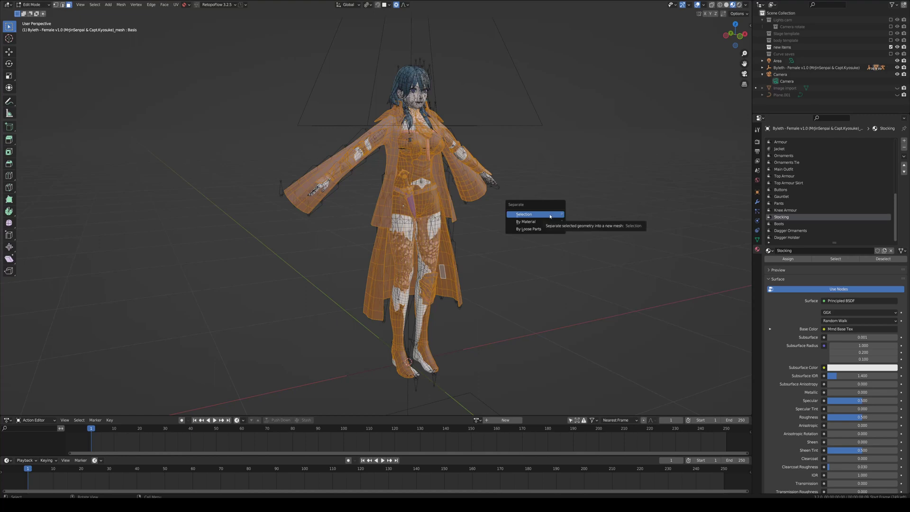
pyautogui.click(550, 215)
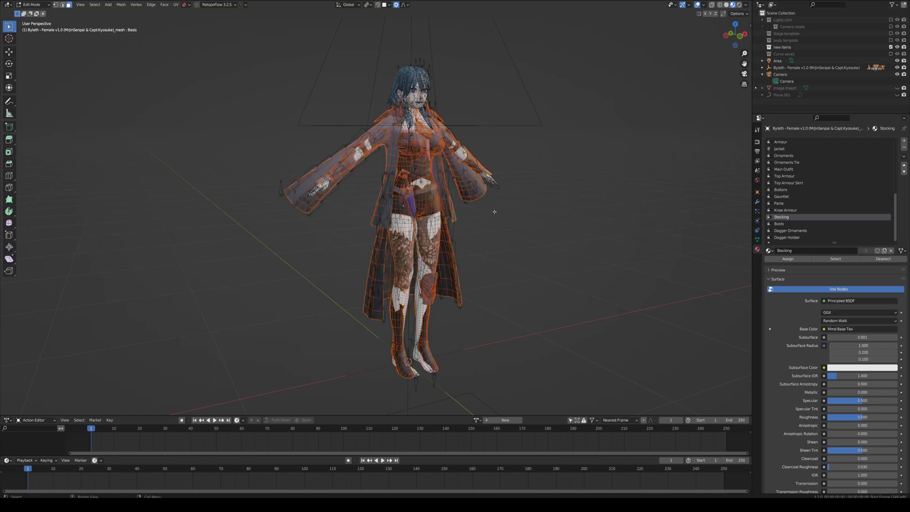
pyautogui.press('Tab')
pyautogui.click(529, 221)
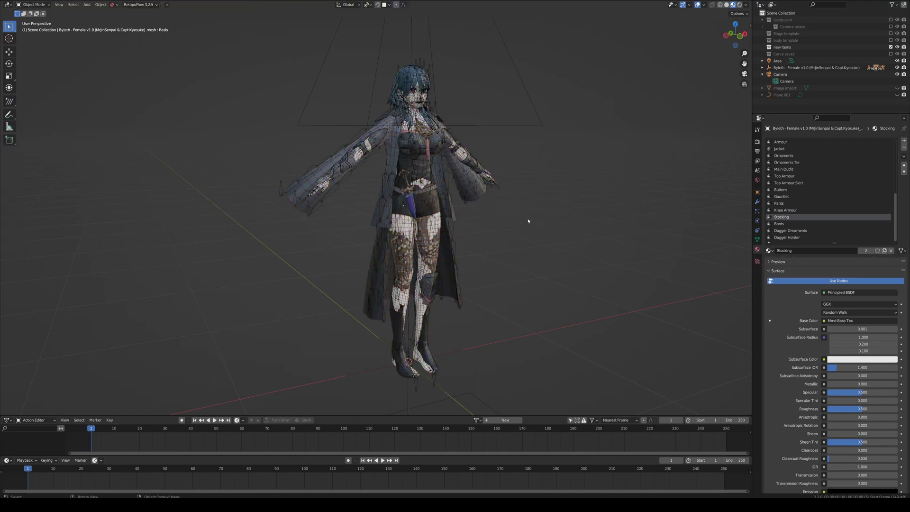
# Trial-move the separated clothing object away from the body, cancel the move, and hide the object.
pyautogui.click(482, 196)
pyautogui.press('g')
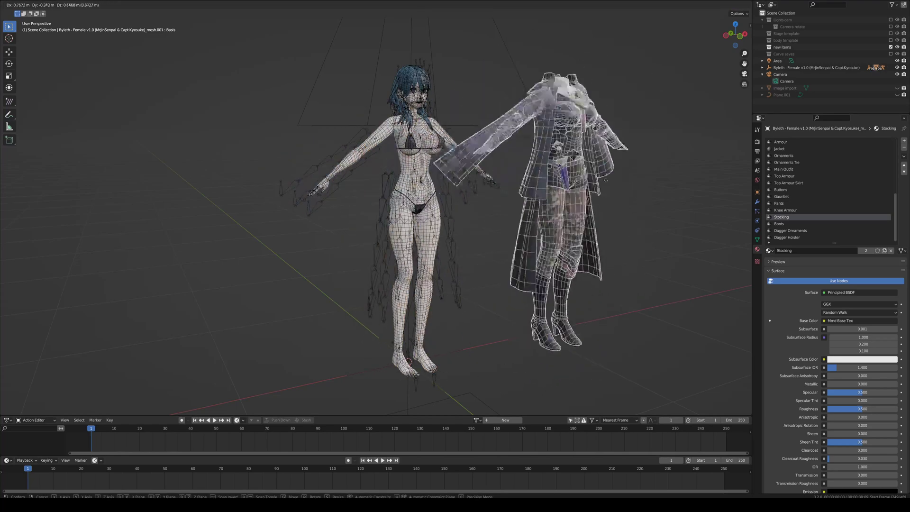
pyautogui.rightClick(618, 191)
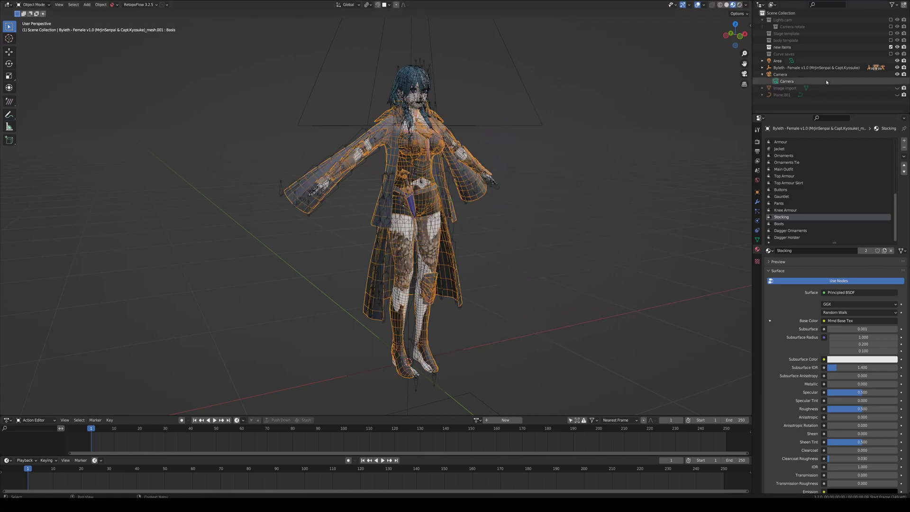
pyautogui.press('g')
pyautogui.rightClick(581, 193)
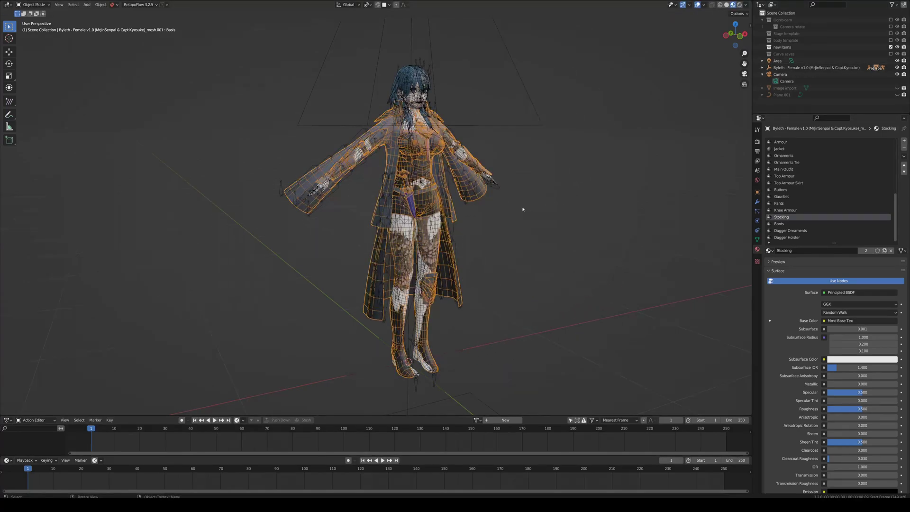
pyautogui.press('h')
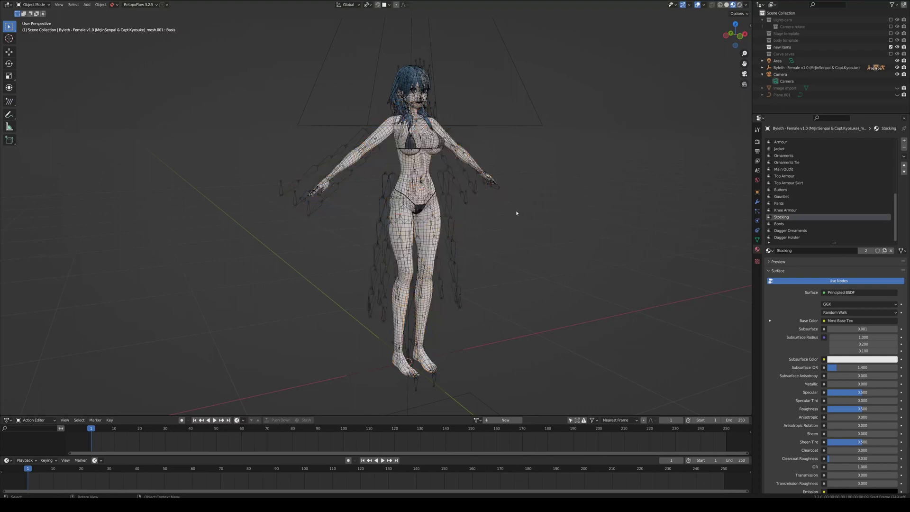
# Select the body mesh, enter Edit Mode and clear the face selection.
pyautogui.click(421, 211)
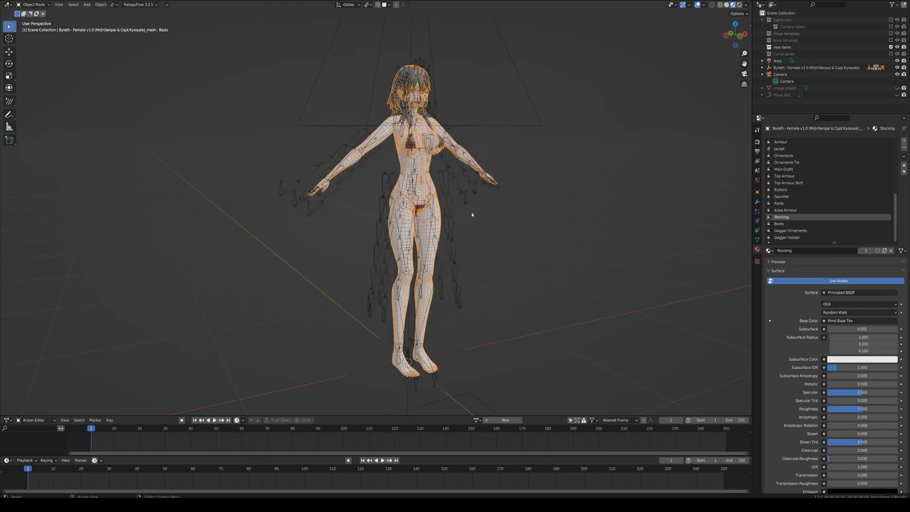
pyautogui.moveTo(461, 206); pyautogui.dragTo(479, 208, button='middle')
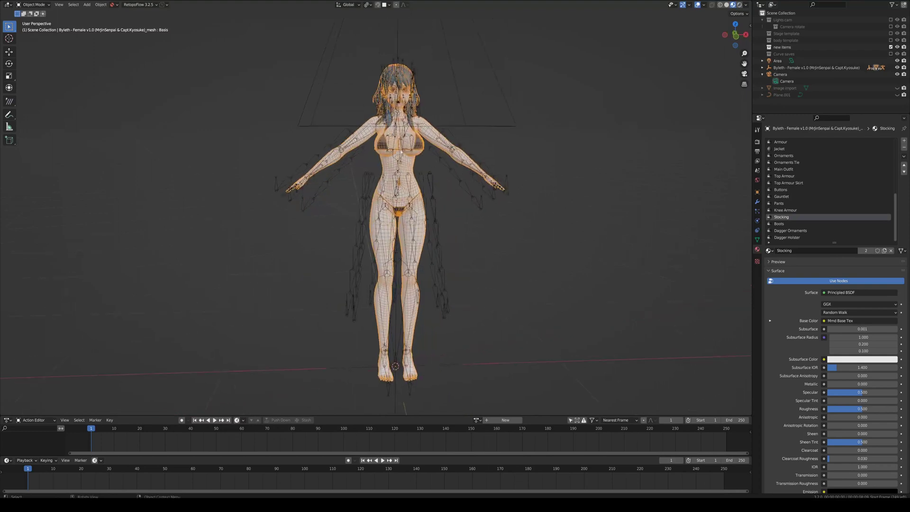
pyautogui.scroll(2, 402, 153)
pyautogui.moveTo(406, 151); pyautogui.dragTo(469, 165, button='middle')
pyautogui.scroll(1, 469, 165)
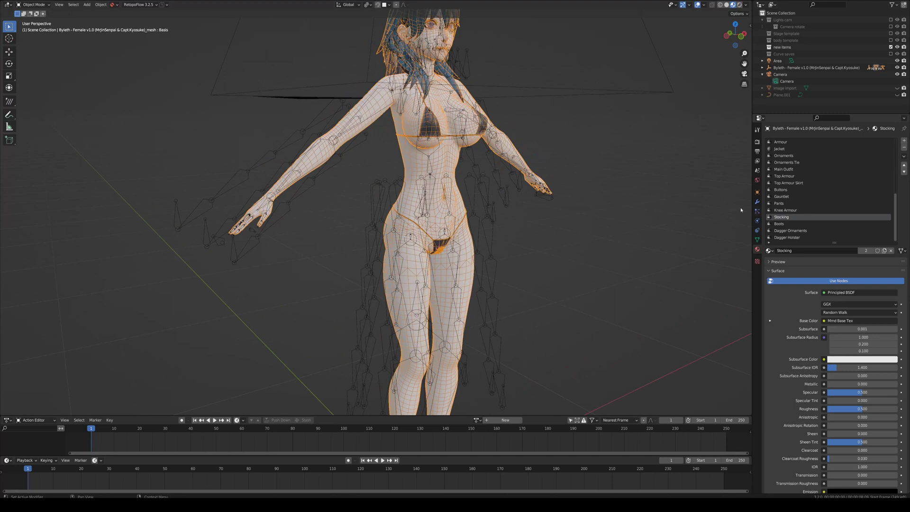
pyautogui.scroll(10, 795, 210)
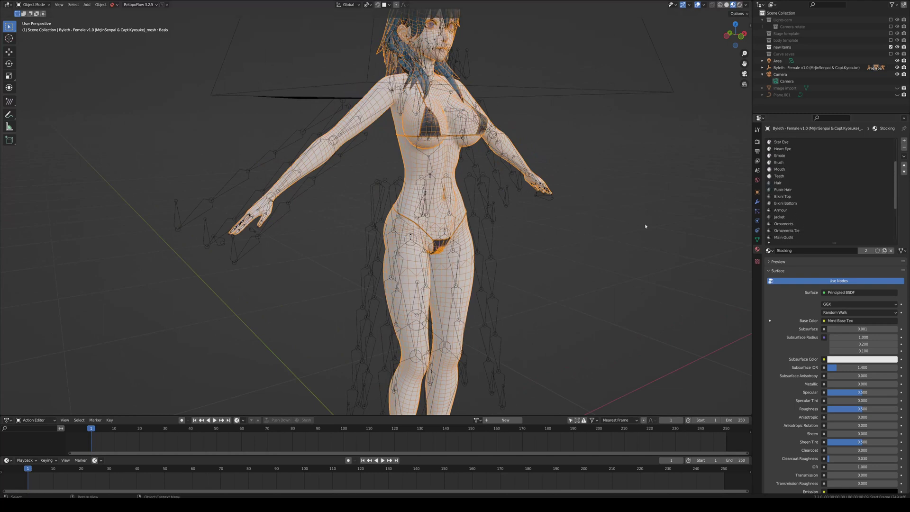
pyautogui.press('Tab')
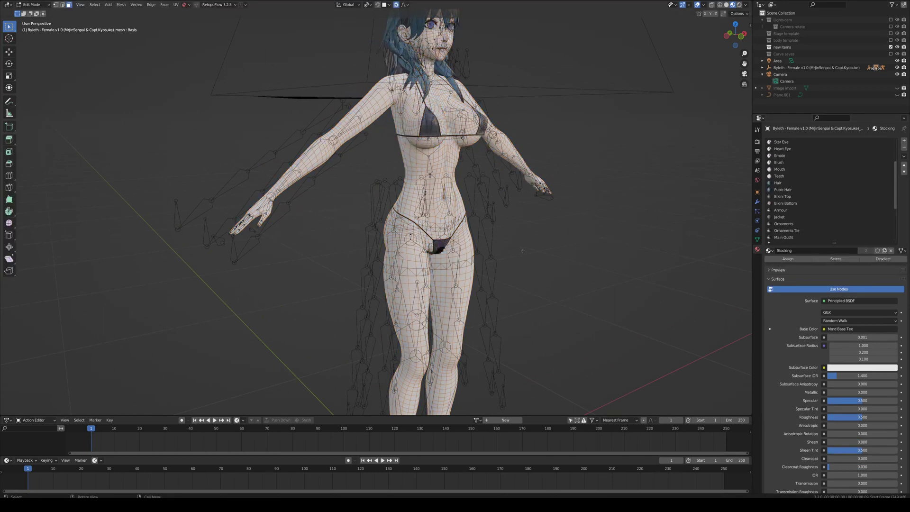
pyautogui.press('a')
pyautogui.hotkey('alt', 'a')
# Select the faces of the Bikini Top and Bikini Bottom materials and check them with a cancelled trial move.
pyautogui.scroll(1, 794, 199)
pyautogui.scroll(2, 794, 200)
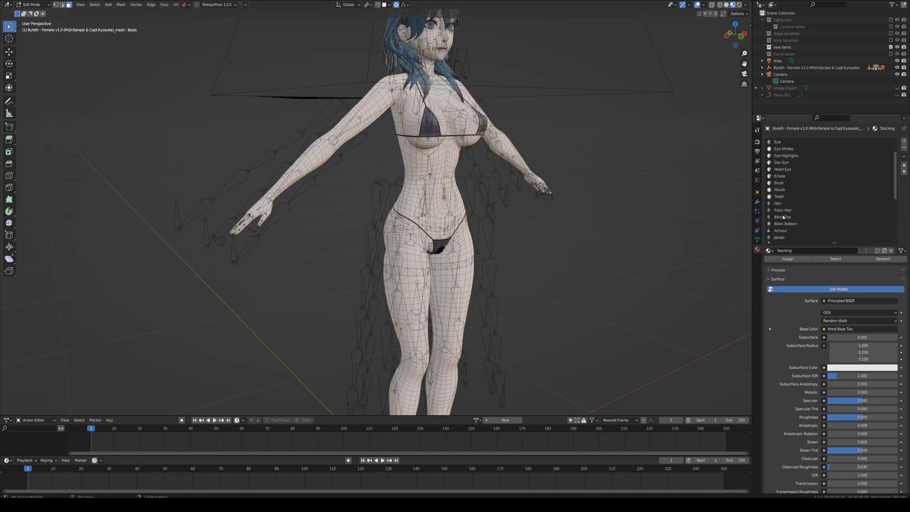
pyautogui.click(783, 217)
pyautogui.click(836, 259)
pyautogui.click(797, 224)
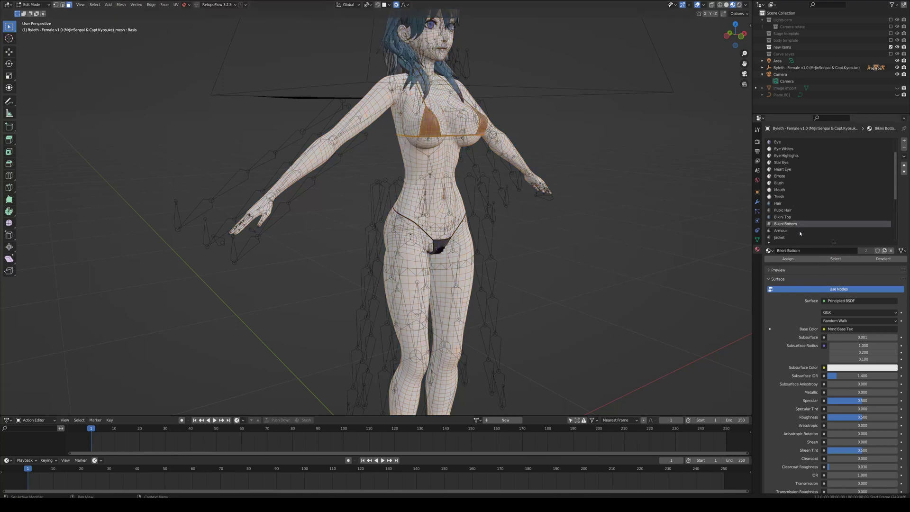
pyautogui.click(835, 259)
pyautogui.press('g')
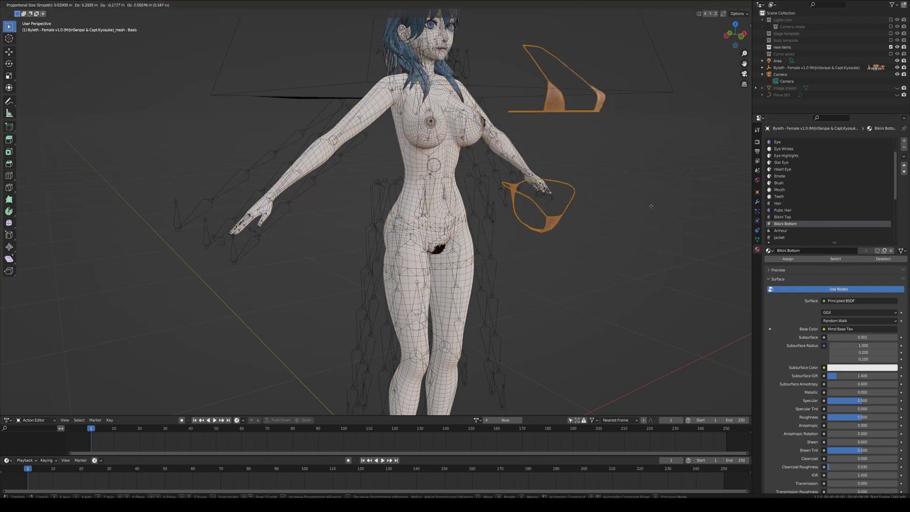
pyautogui.press('Escape')
# Separate the selected bikini faces into a new object and select that object in Object Mode.
pyautogui.press('p')
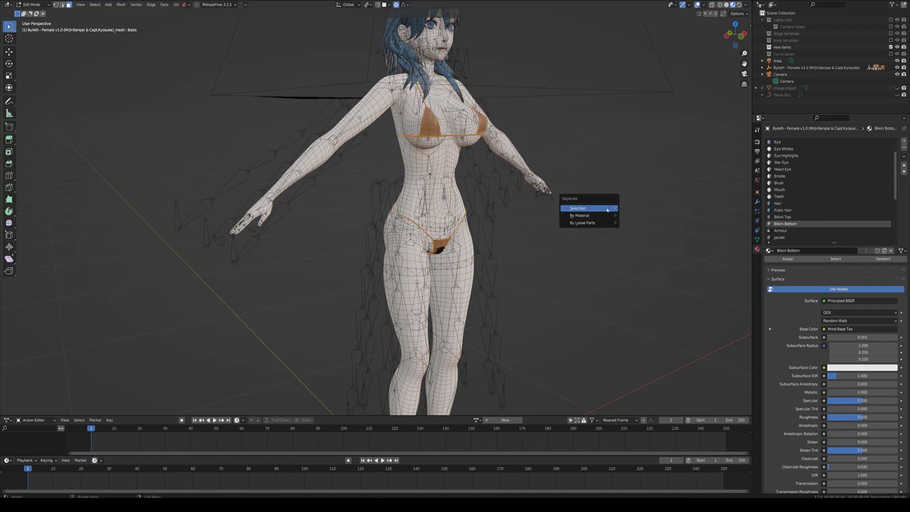
pyautogui.click(608, 210)
pyautogui.moveTo(608, 210); pyautogui.dragTo(649, 235, button='middle')
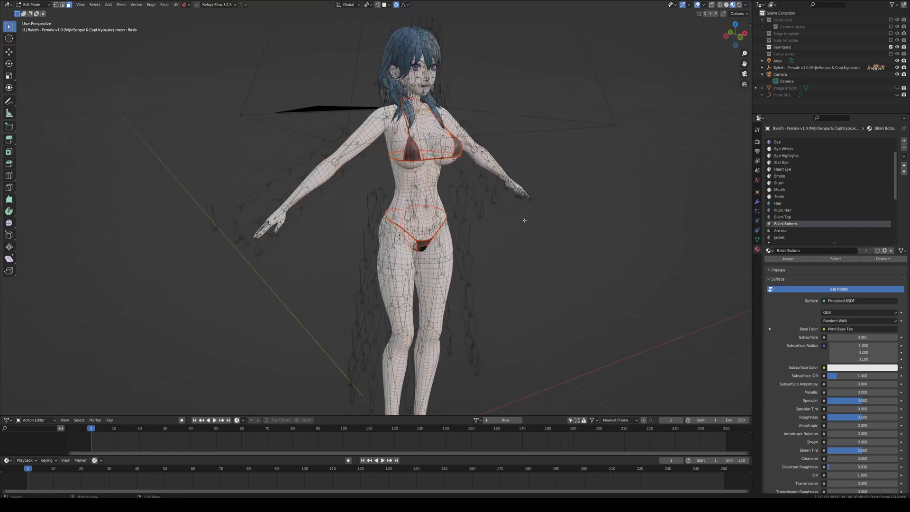
pyautogui.press('Tab')
pyautogui.click(462, 147)
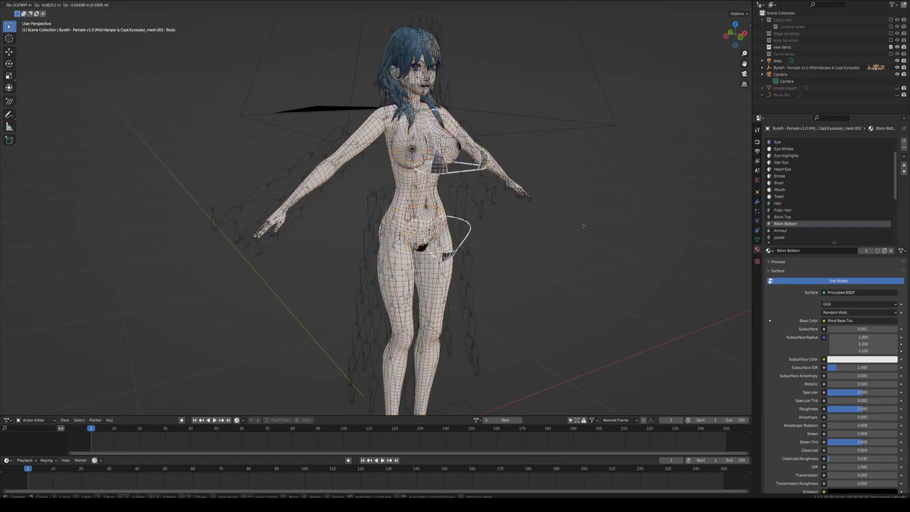
# Trial-move the separated bikini object away from the body, cancel the moves, and hide the object.
pyautogui.press('g')
pyautogui.rightClick(659, 211)
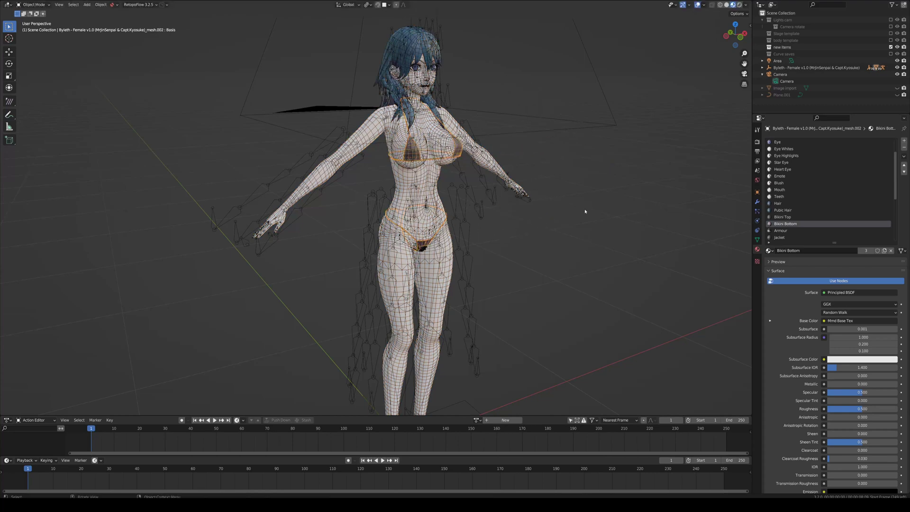
pyautogui.moveTo(587, 212)
pyautogui.mouseDown(button='middle')
pyautogui.moveTo(614, 213)
pyautogui.moveTo(604, 209)
pyautogui.mouseUp(button='middle')
pyautogui.press('g')
pyautogui.press('Escape')
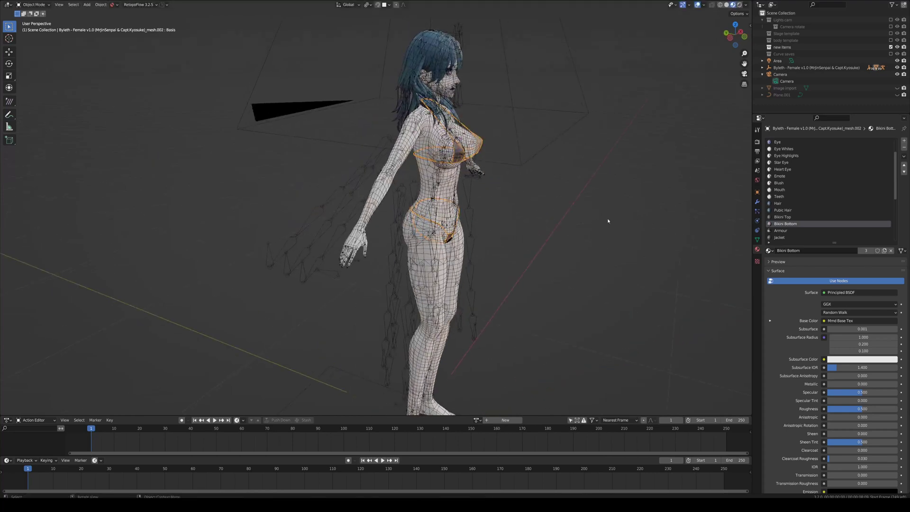
pyautogui.press('h')
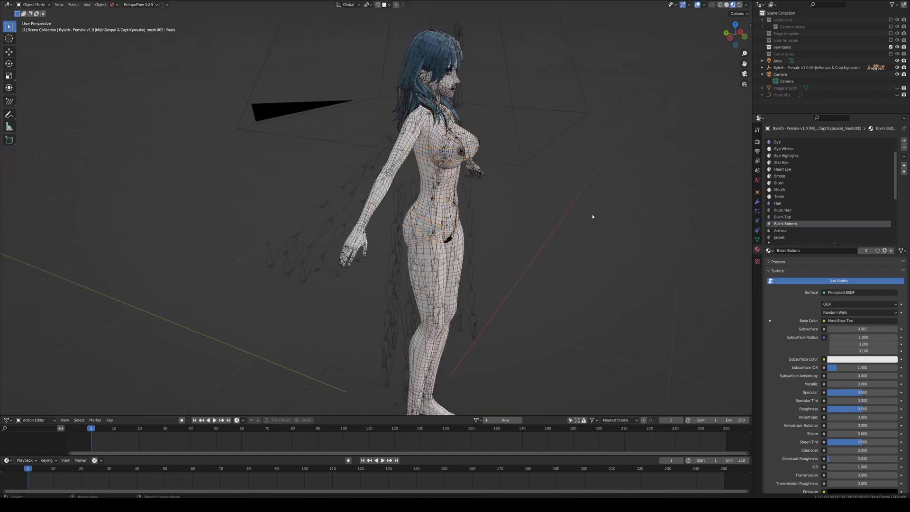
pyautogui.moveTo(593, 216); pyautogui.dragTo(571, 213, button='middle')
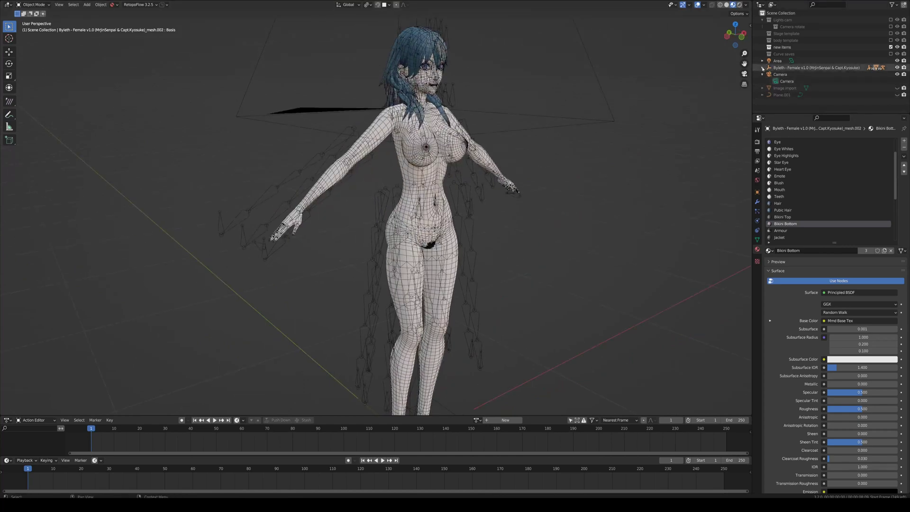
# Expand the Byleth model and its armature in the scene hierarchy and enlarge the Outliner area.
pyautogui.click(763, 68)
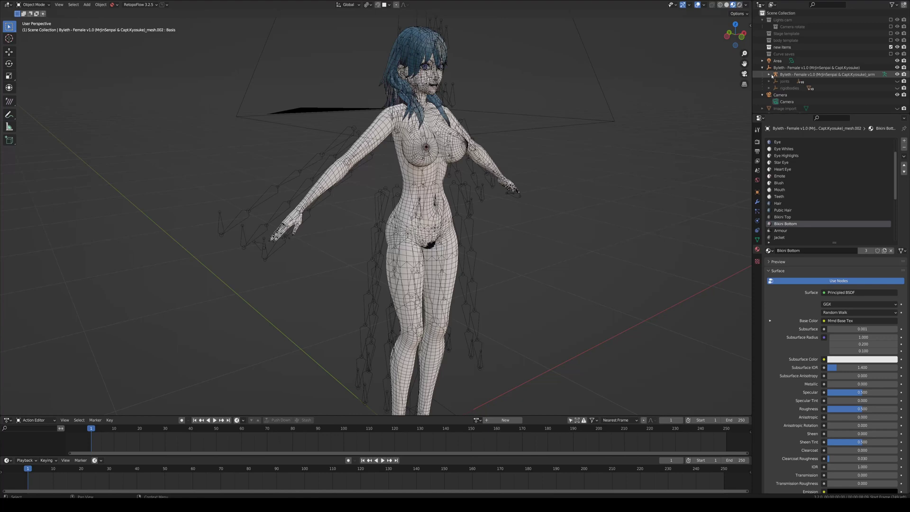
pyautogui.click(770, 74)
pyautogui.scroll(-2, 806, 76)
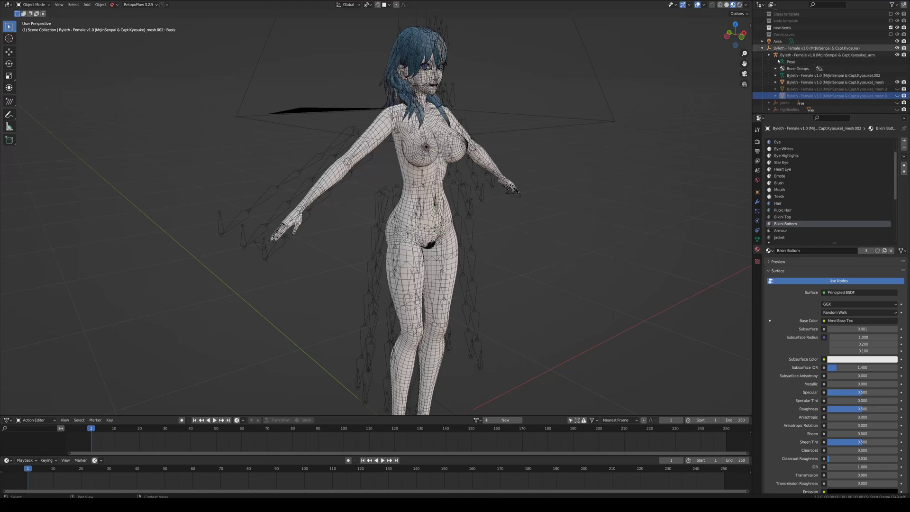
pyautogui.moveTo(776, 114); pyautogui.dragTo(776, 158)
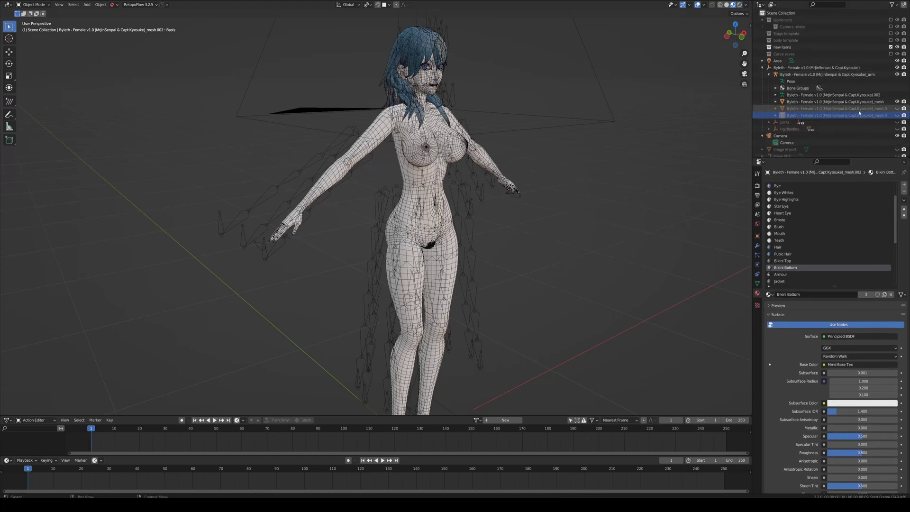
# Show the clothing mesh briefly and hide it again, and unhide the bikini mesh while keeping the joints hidden.
pyautogui.click(898, 109)
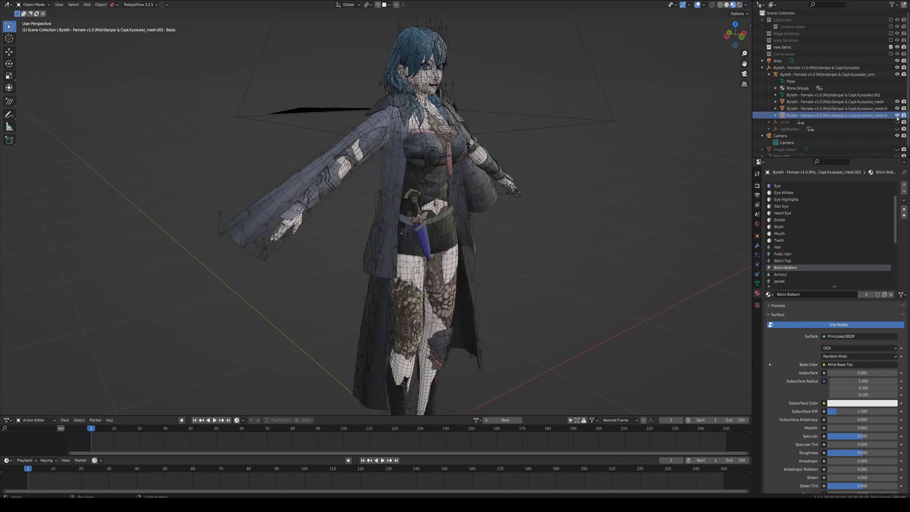
pyautogui.click(898, 108)
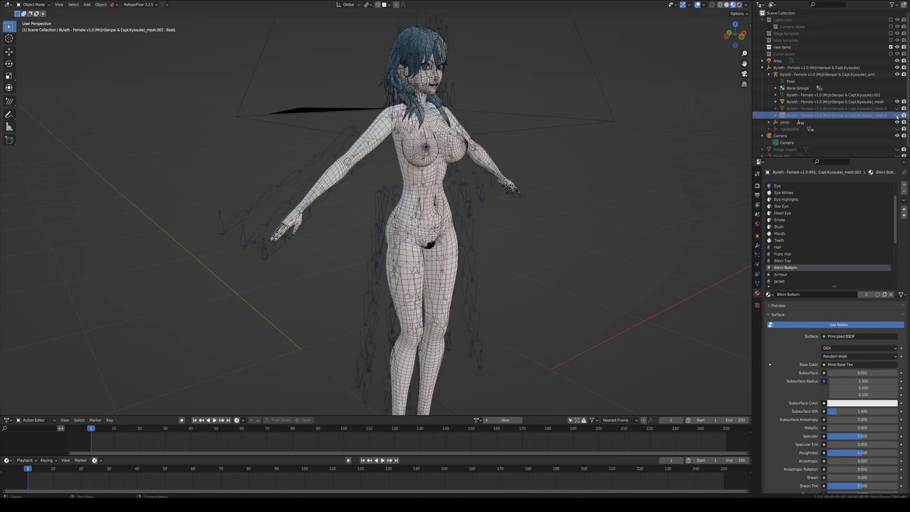
pyautogui.click(898, 116)
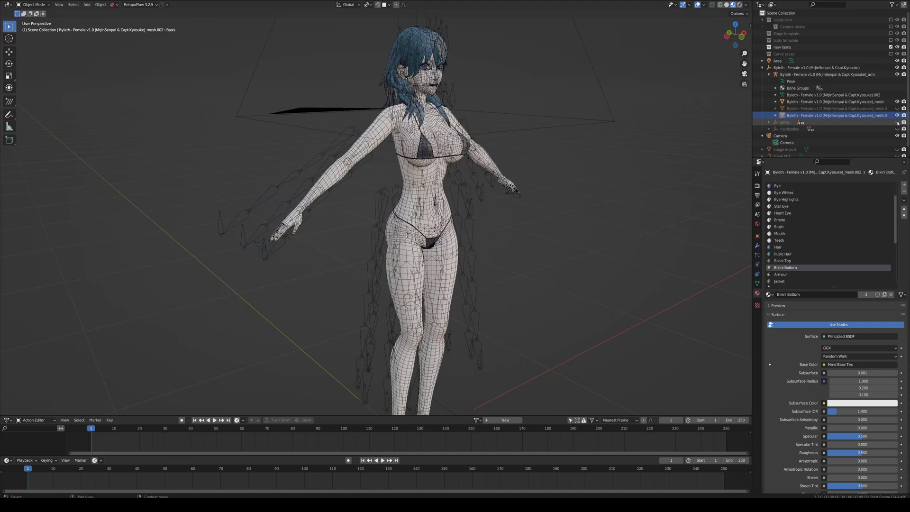
pyautogui.click(898, 122)
pyautogui.click(898, 123)
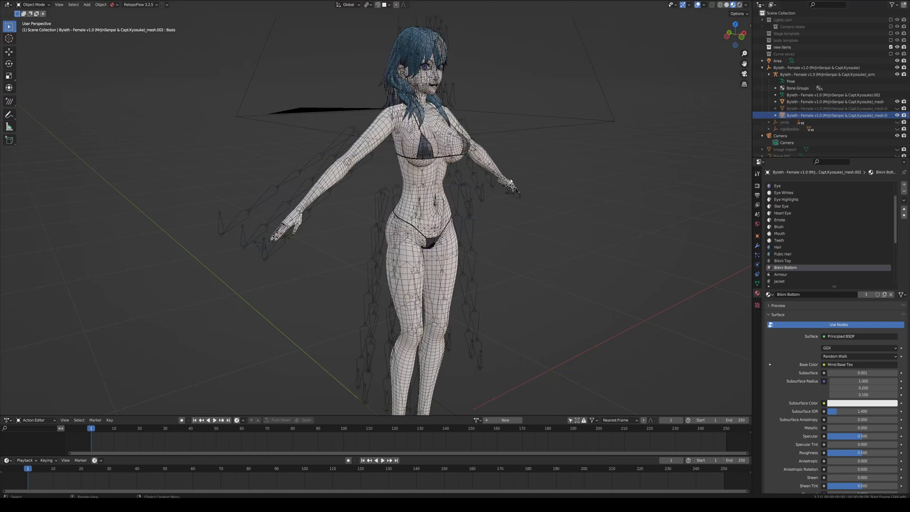
# Select the body mesh, review its material list, and check the mesh with a cancelled trial move.
pyautogui.moveTo(456, 190); pyautogui.dragTo(491, 174, button='middle')
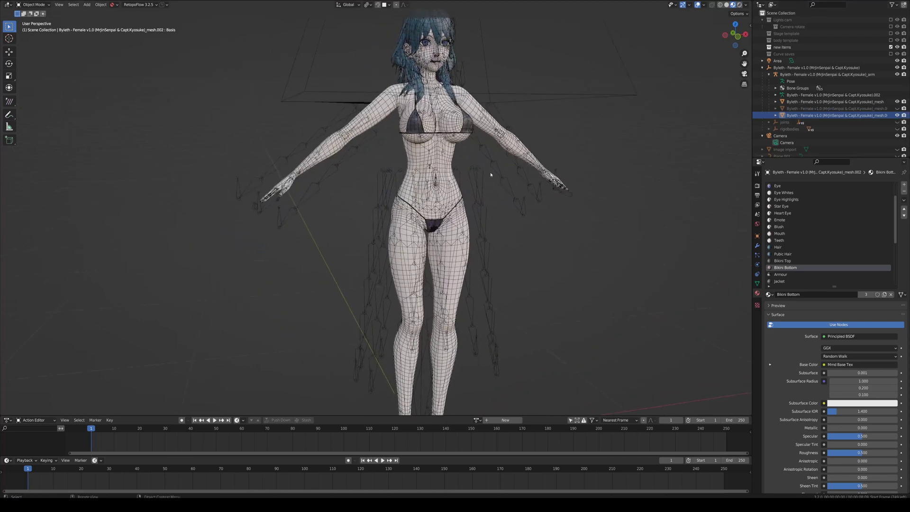
pyautogui.click(451, 162)
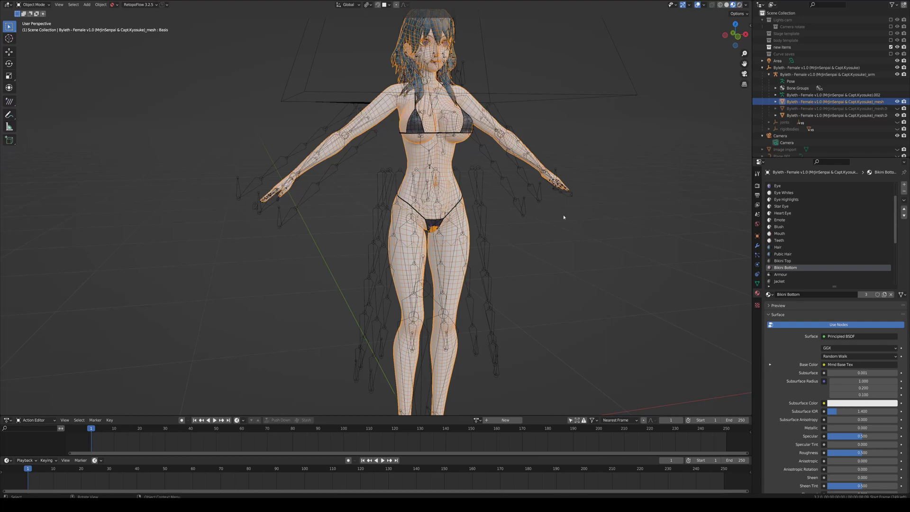
pyautogui.scroll(-5, 799, 250)
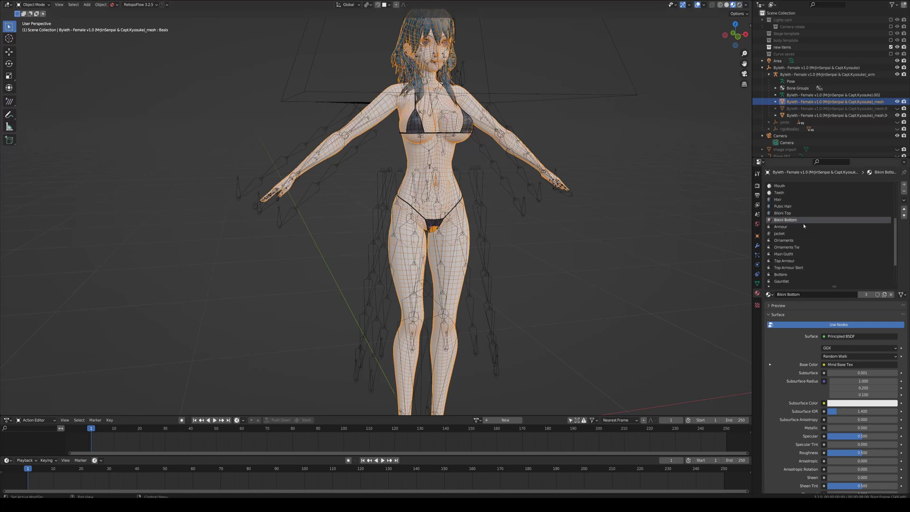
pyautogui.scroll(7, 800, 250)
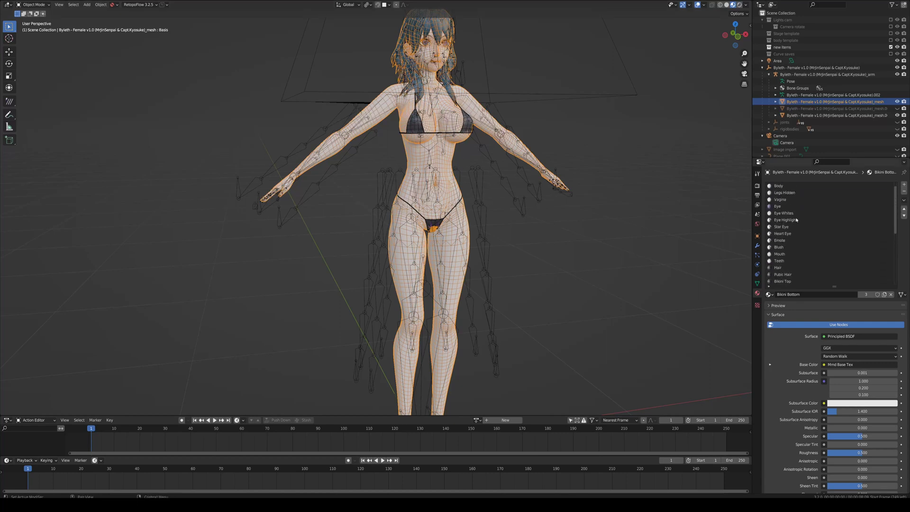
pyautogui.press('Tab')
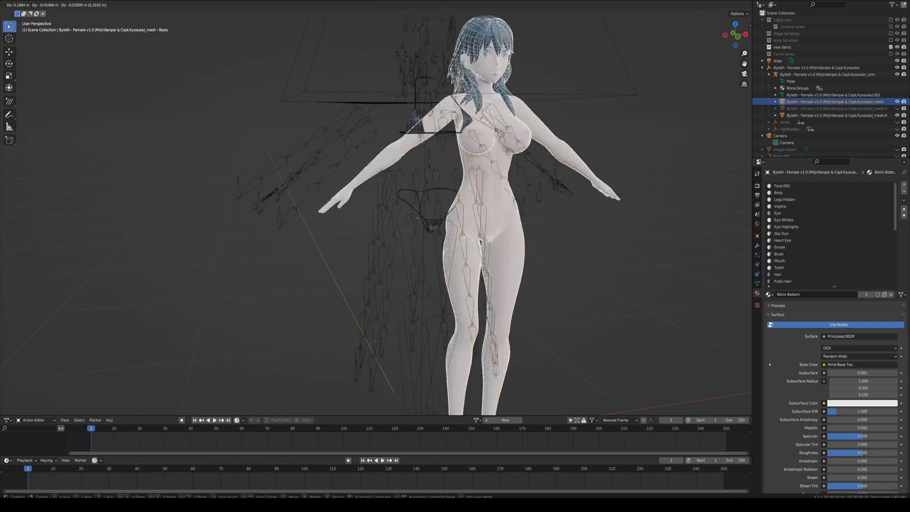
pyautogui.press('Tab')
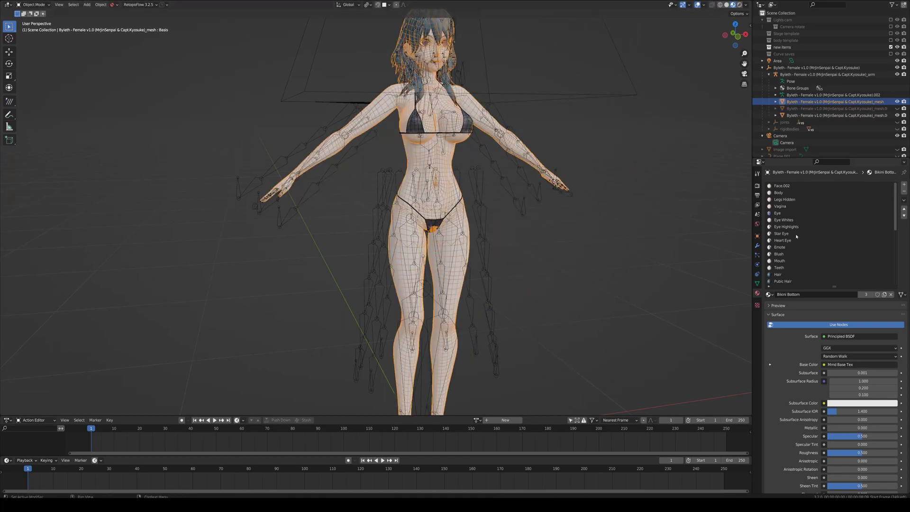
# Remove the unused material slots from the body mesh and check it with a cancelled trial move.
pyautogui.click(904, 202)
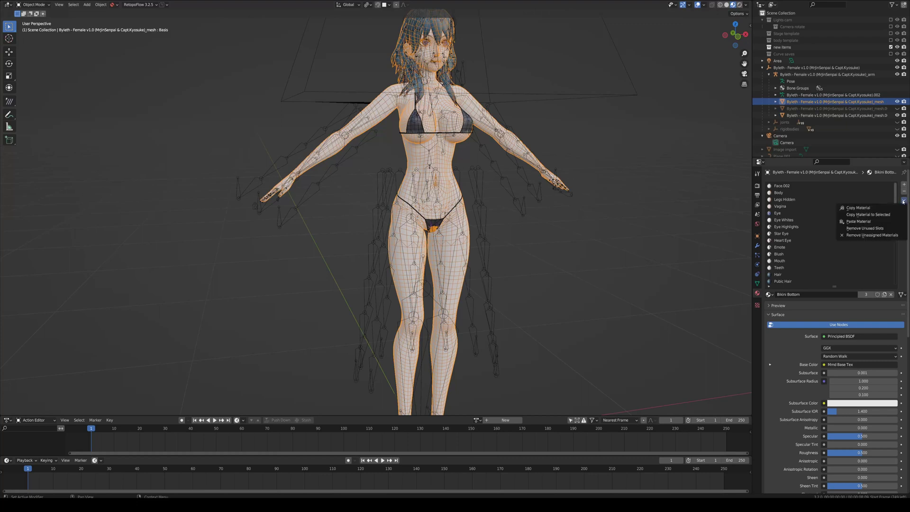
pyautogui.click(862, 229)
pyautogui.scroll(-8, 781, 221)
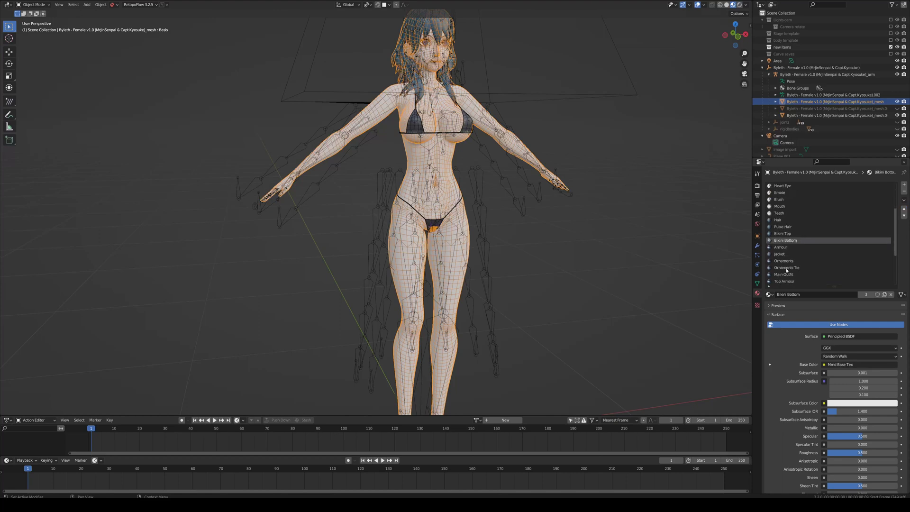
pyautogui.scroll(-7, 787, 270)
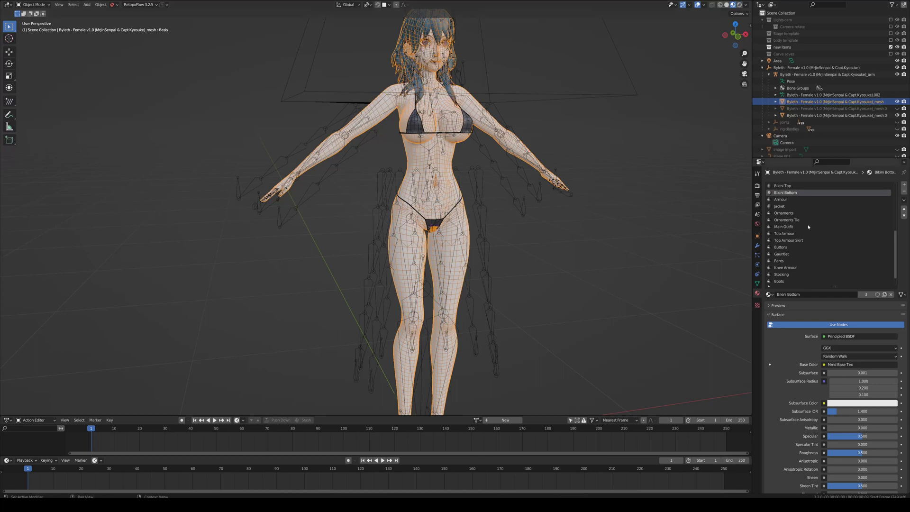
pyautogui.scroll(1, 811, 234)
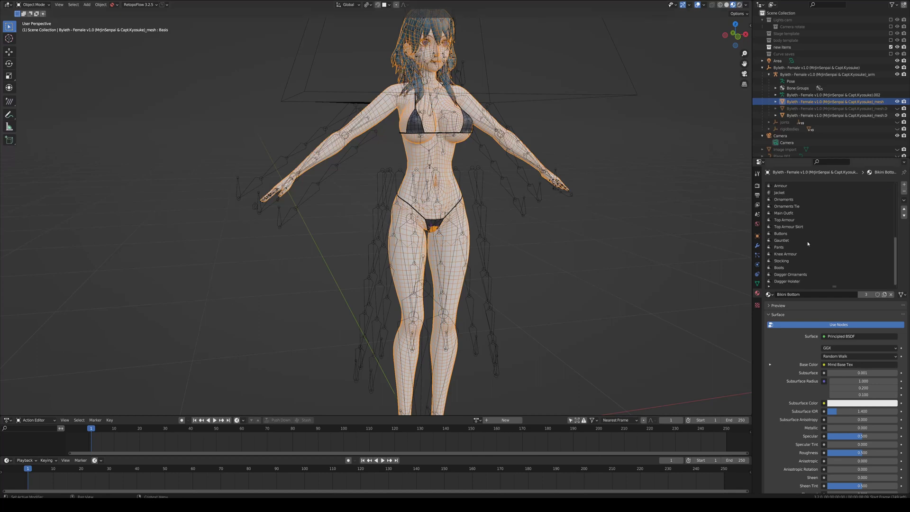
pyautogui.scroll(7, 795, 211)
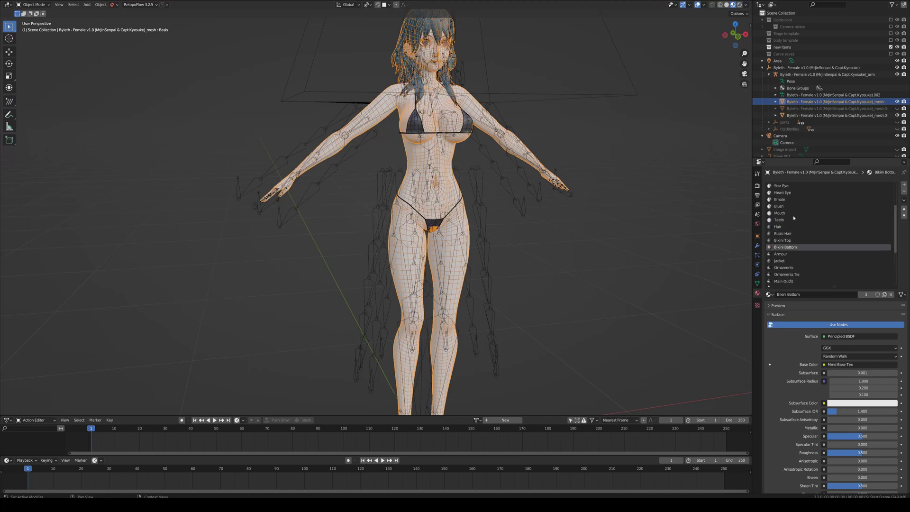
pyautogui.scroll(2, 794, 218)
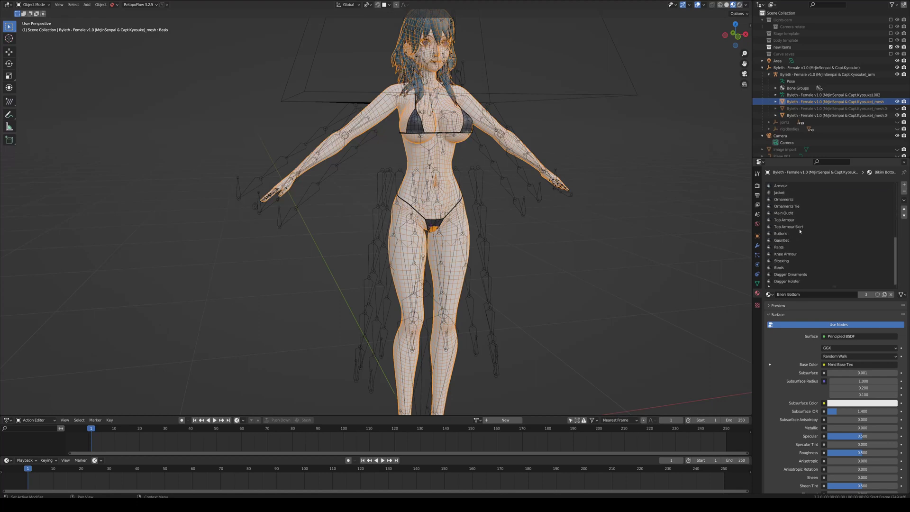
pyautogui.scroll(2, 801, 232)
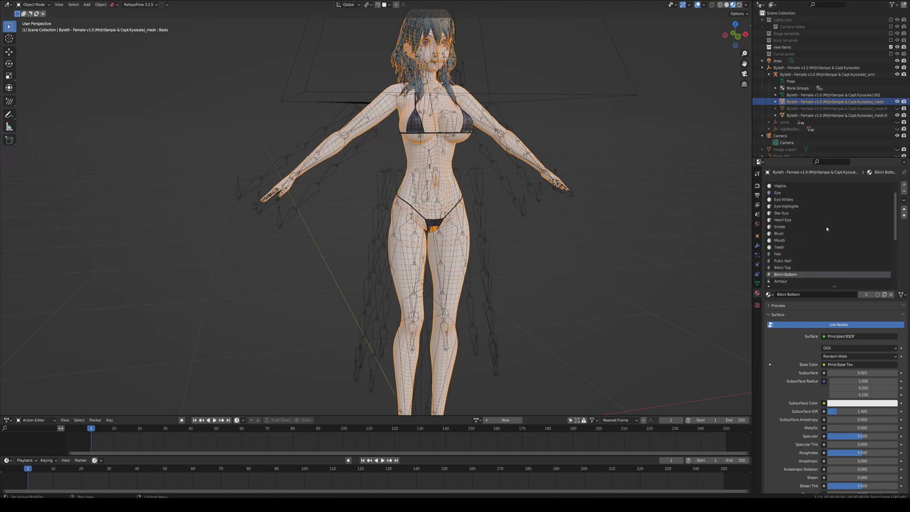
pyautogui.click(904, 201)
pyautogui.click(872, 228)
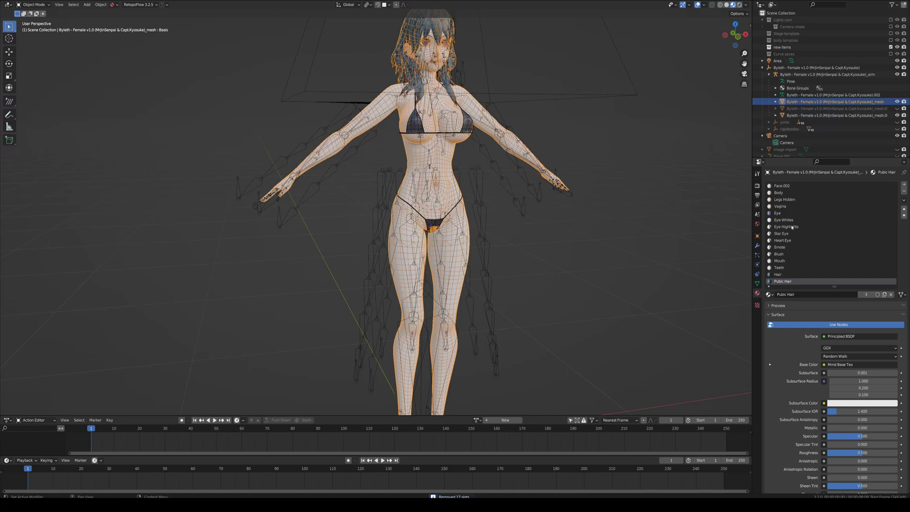
pyautogui.press('g')
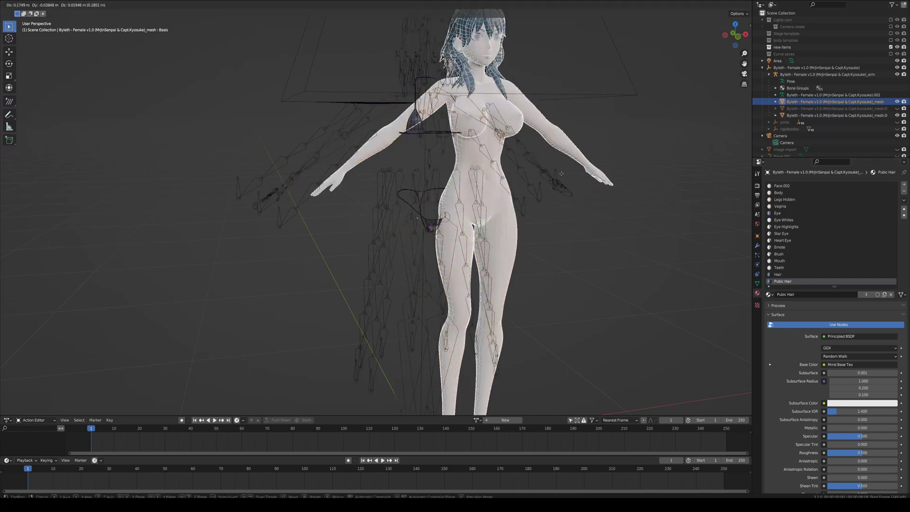
pyautogui.rightClick(454, 170)
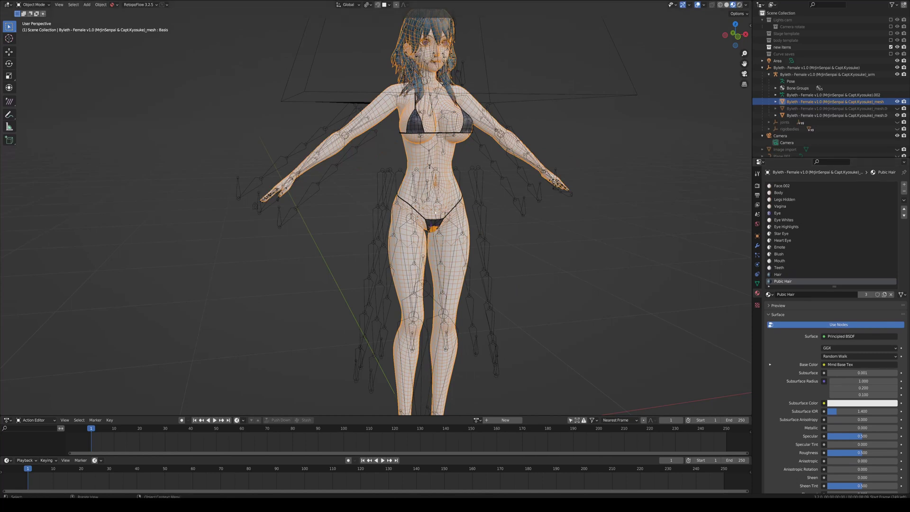
# Select the bikini mesh and remove its unused material slots, checking the object with cancelled trial moves.
pyautogui.click(435, 223)
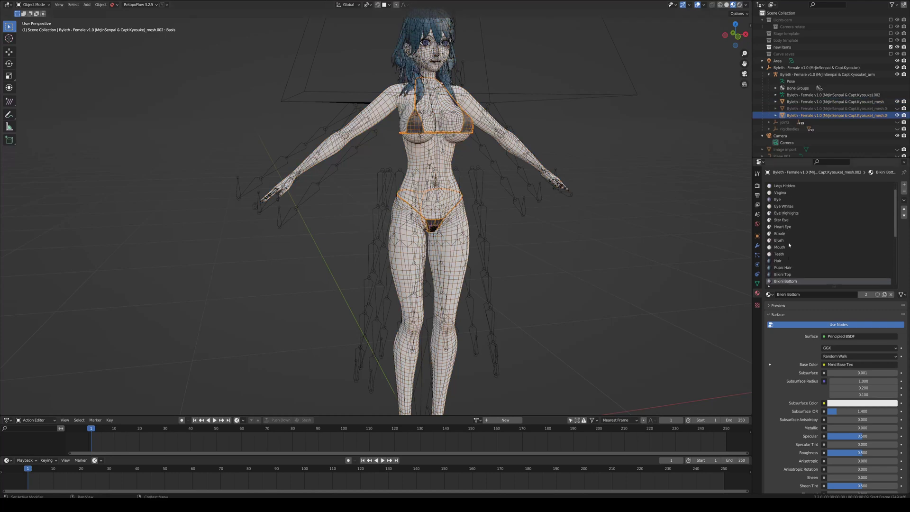
pyautogui.press('g')
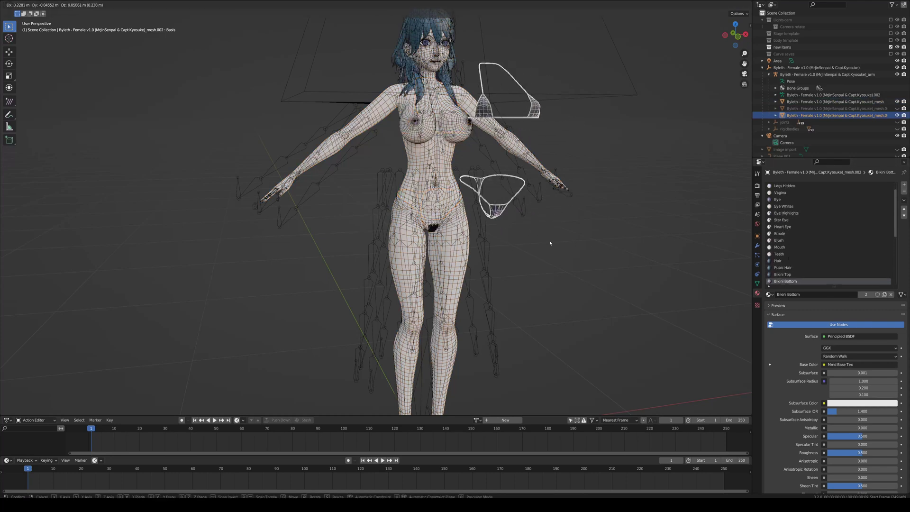
pyautogui.press('Escape')
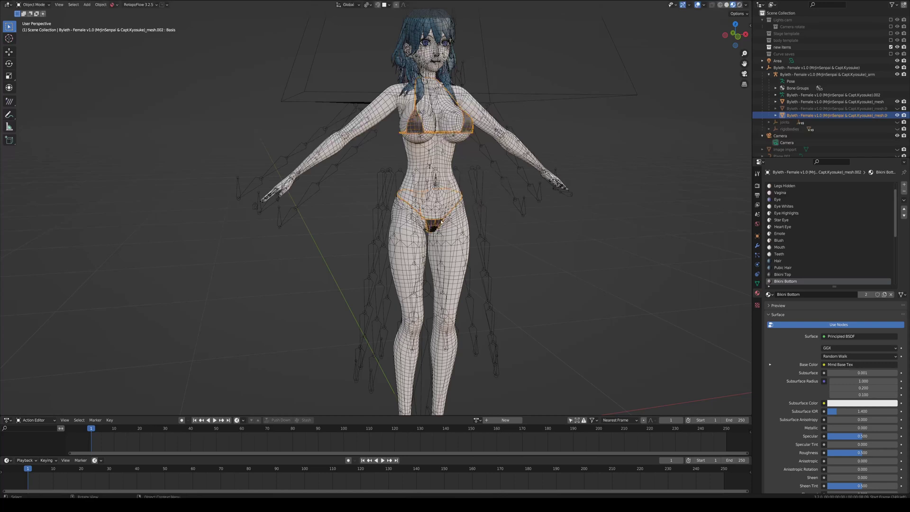
pyautogui.scroll(-5, 790, 234)
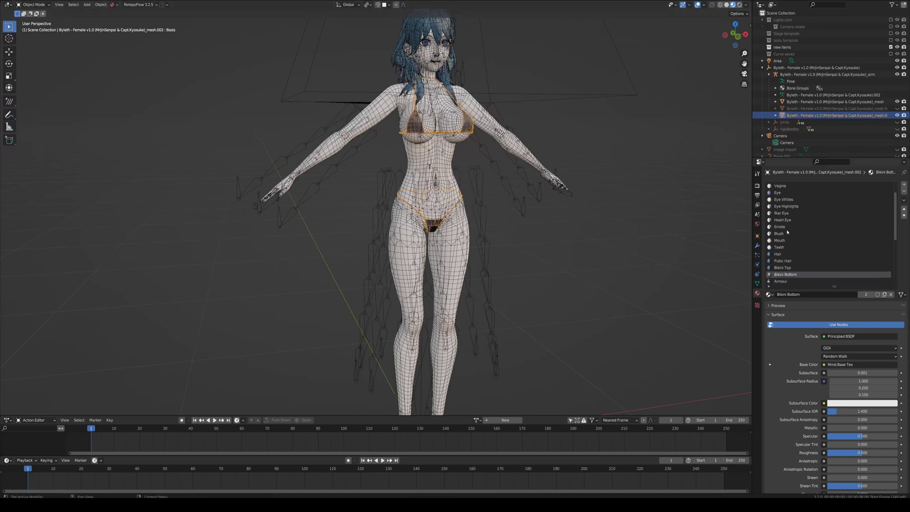
pyautogui.scroll(4, 789, 234)
pyautogui.click(905, 201)
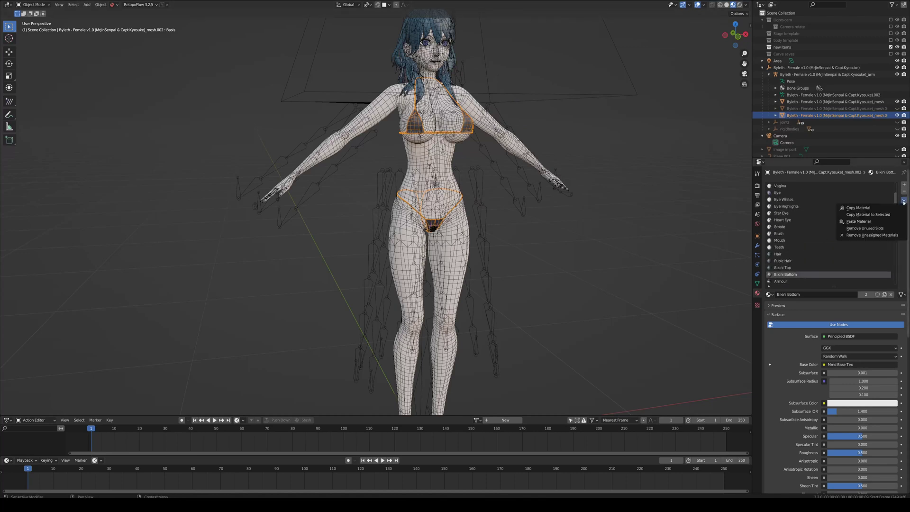
pyautogui.click(870, 228)
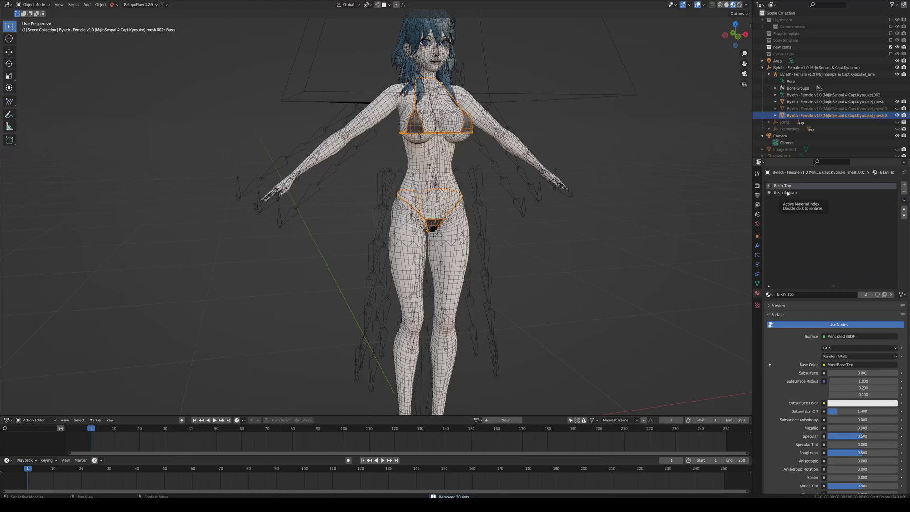
pyautogui.press('g')
pyautogui.rightClick(567, 255)
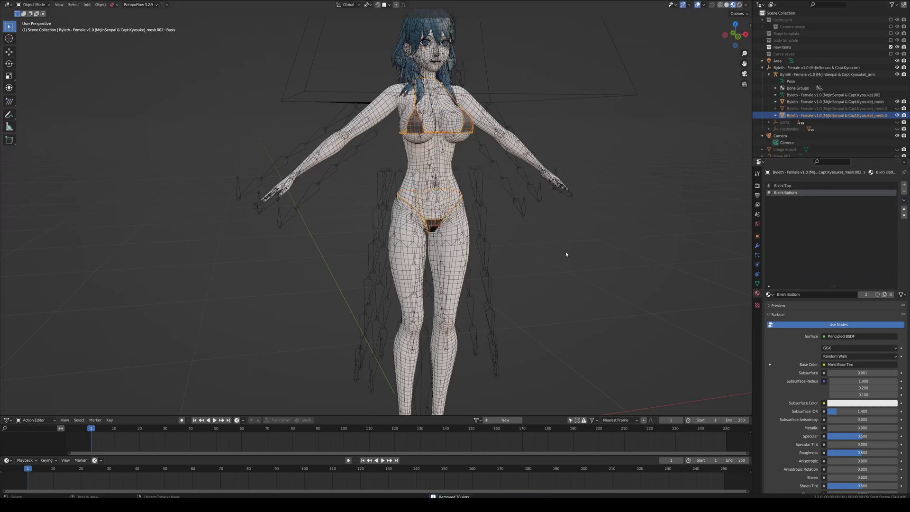
pyautogui.click(889, 115)
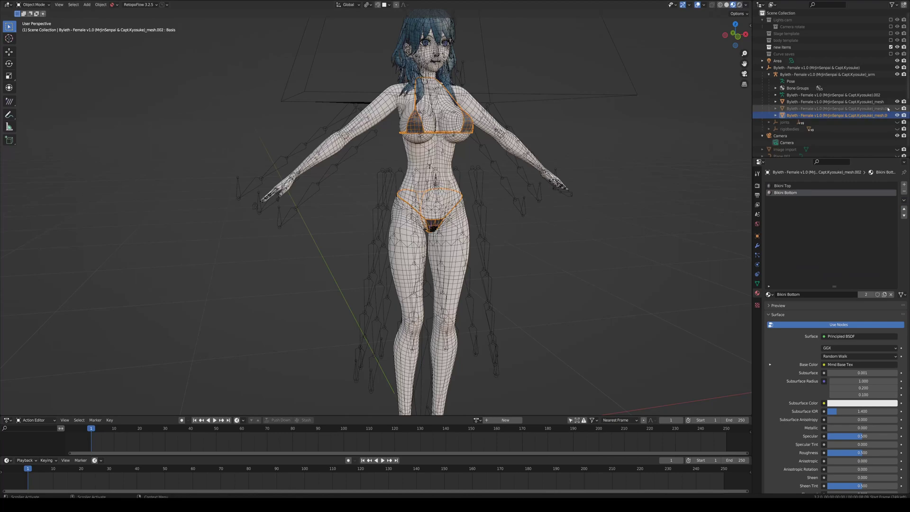
# Unhide the clothing mesh, select it and remove its unused material slots.
pyautogui.click(897, 108)
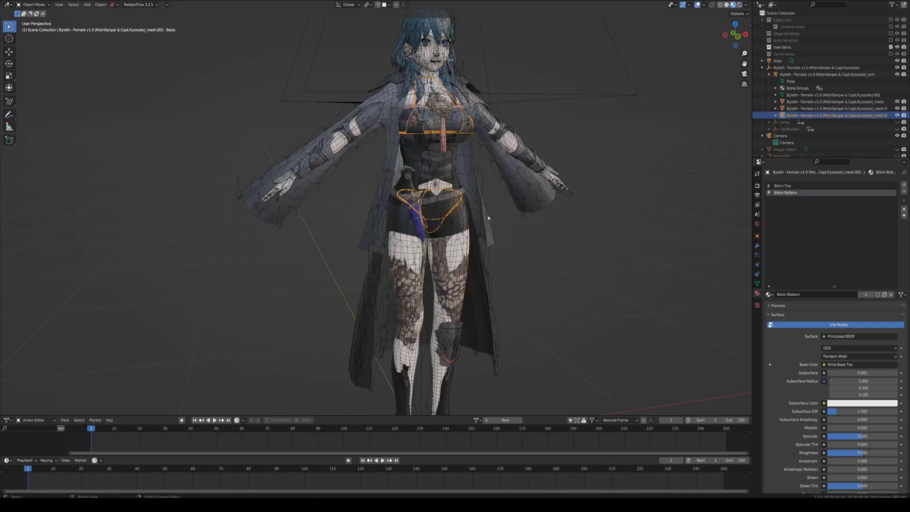
pyautogui.click(528, 201)
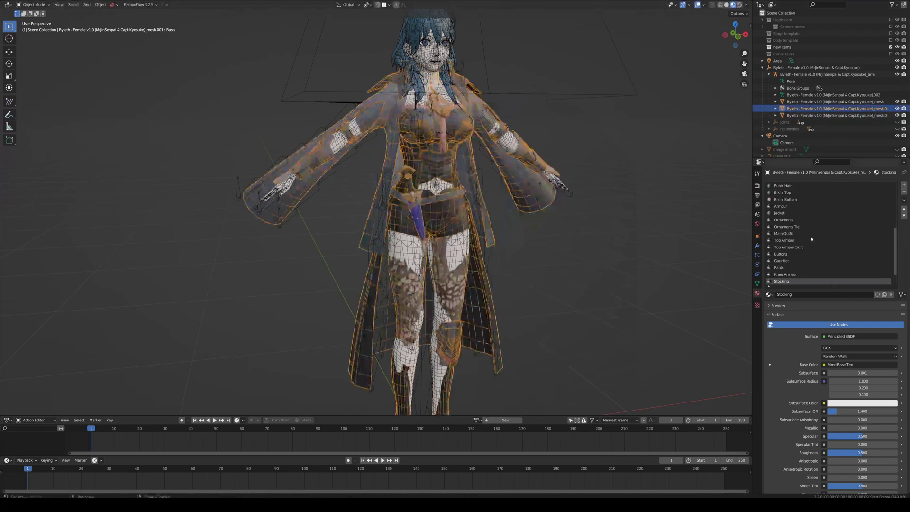
pyautogui.click(903, 200)
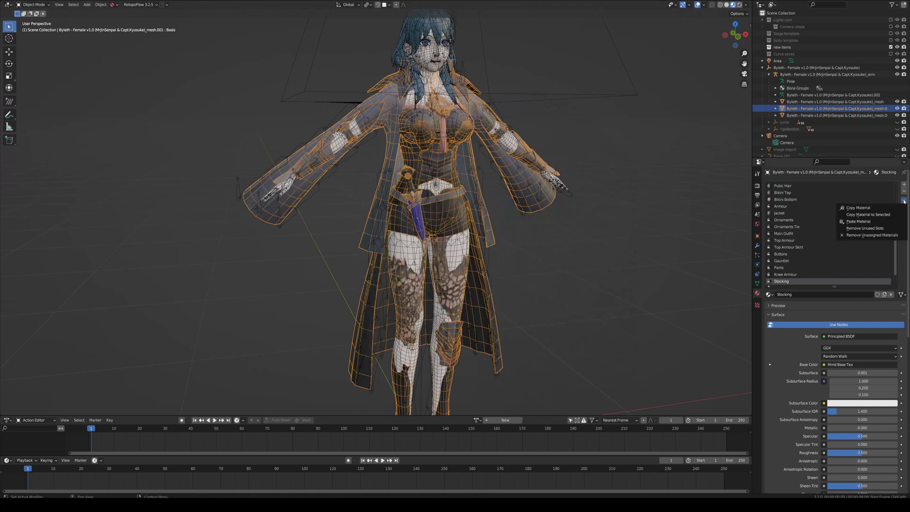
pyautogui.click(869, 229)
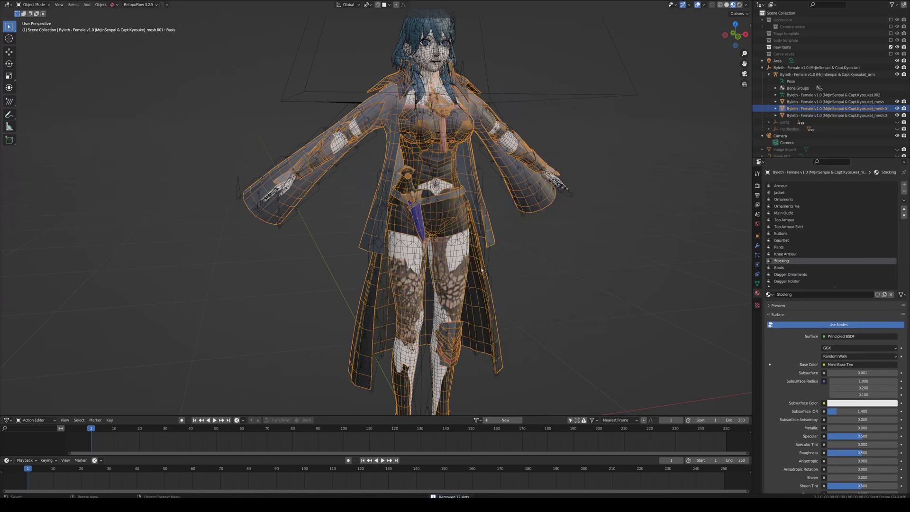
# Check that the clothing mesh is separate from the body with a cancelled trial move and inspect the character.
pyautogui.click(496, 284)
pyautogui.click(474, 274)
pyautogui.press('g')
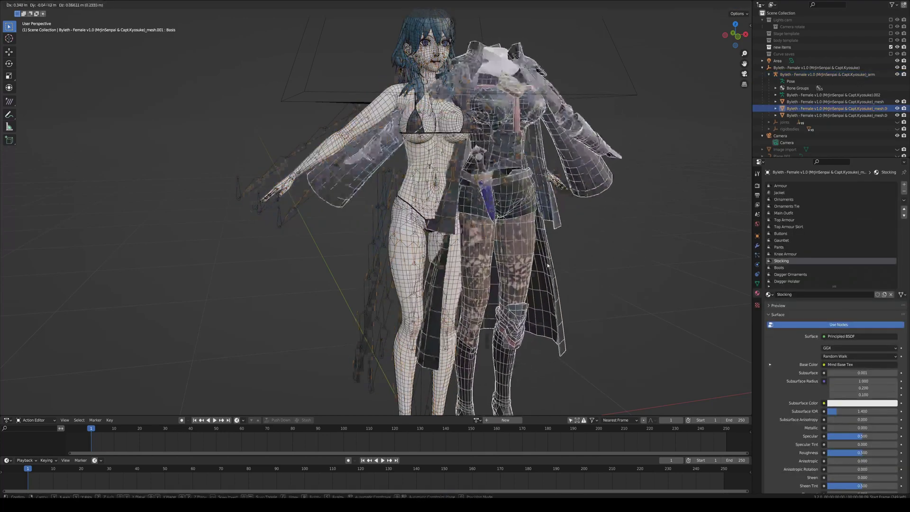
pyautogui.rightClick(528, 256)
pyautogui.moveTo(528, 256); pyautogui.dragTo(544, 259, button='middle')
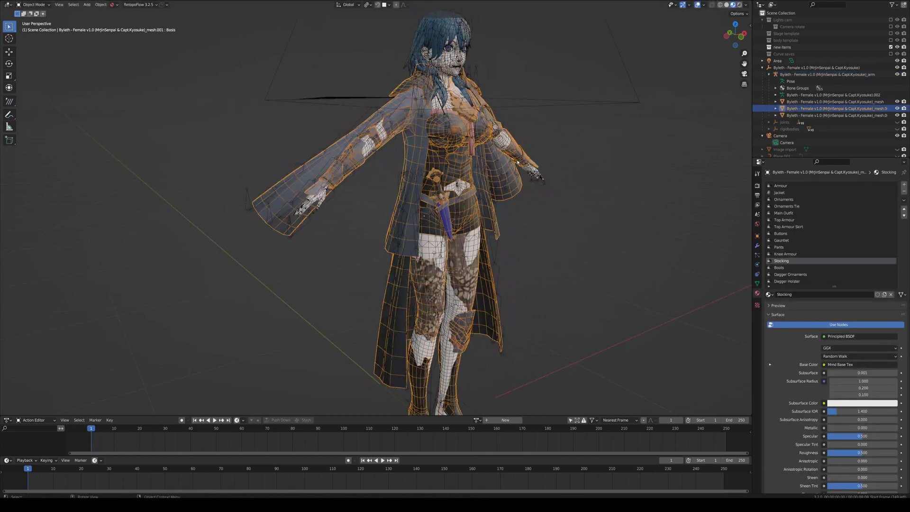
pyautogui.moveTo(572, 205); pyautogui.dragTo(506, 219, button='middle')
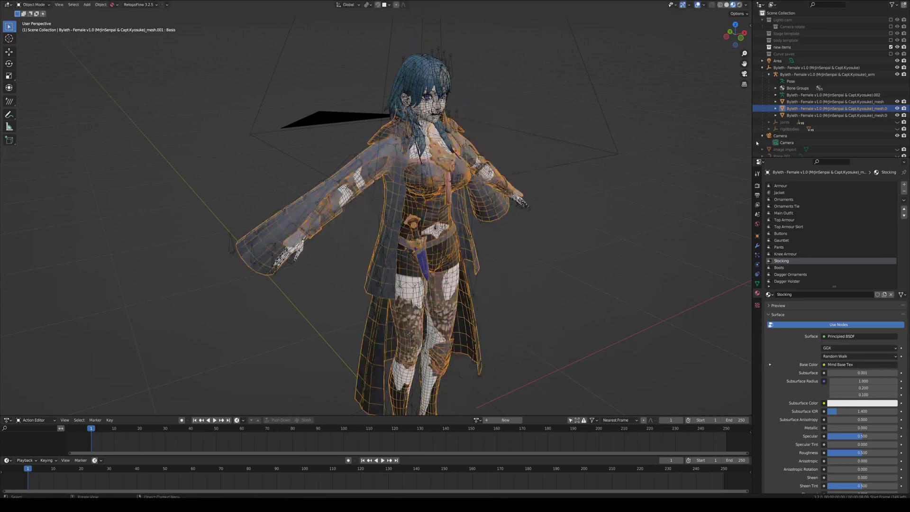
# Hide and show the body, clothing and bikini meshes in turn to check their separation, leaving all three shown.
pyautogui.click(897, 108)
pyautogui.click(897, 101)
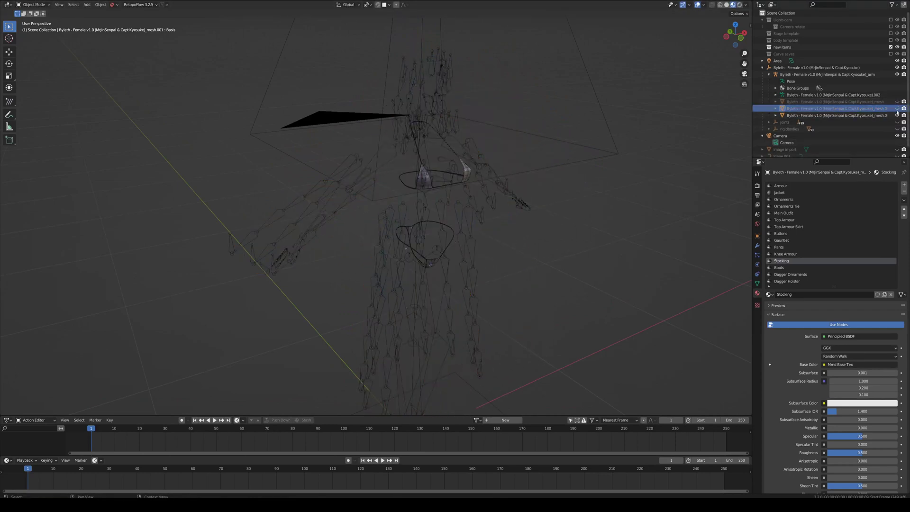
pyautogui.click(898, 116)
pyautogui.click(898, 109)
pyautogui.click(898, 102)
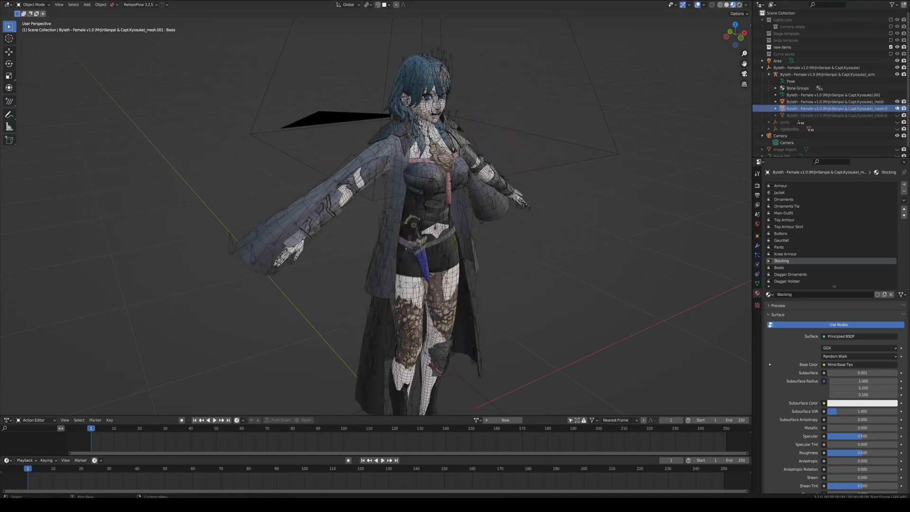
pyautogui.click(897, 108)
pyautogui.click(898, 115)
pyautogui.click(897, 108)
pyautogui.click(898, 102)
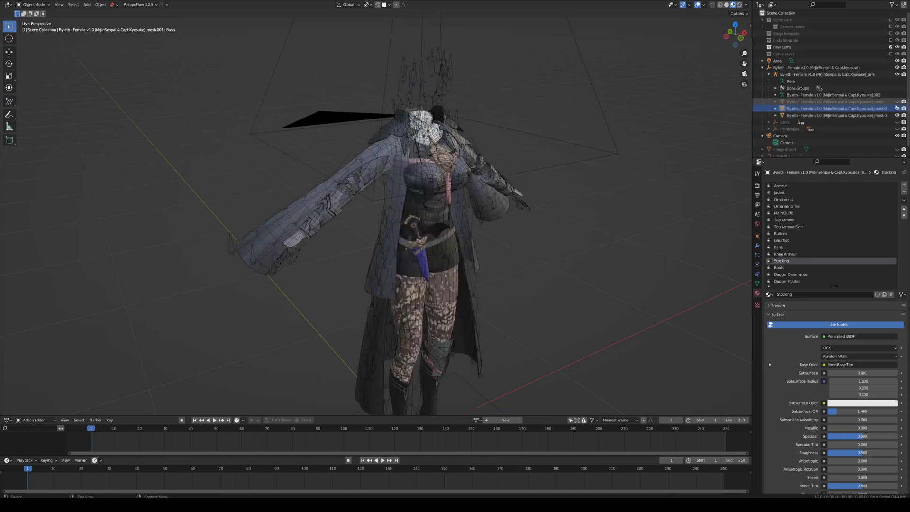
pyautogui.click(898, 102)
# Select the character's armature, switch it to Pose Mode and test the left upper arm bone with a cancelled trial rotation.
pyautogui.moveTo(567, 195); pyautogui.dragTo(478, 179, button='middle')
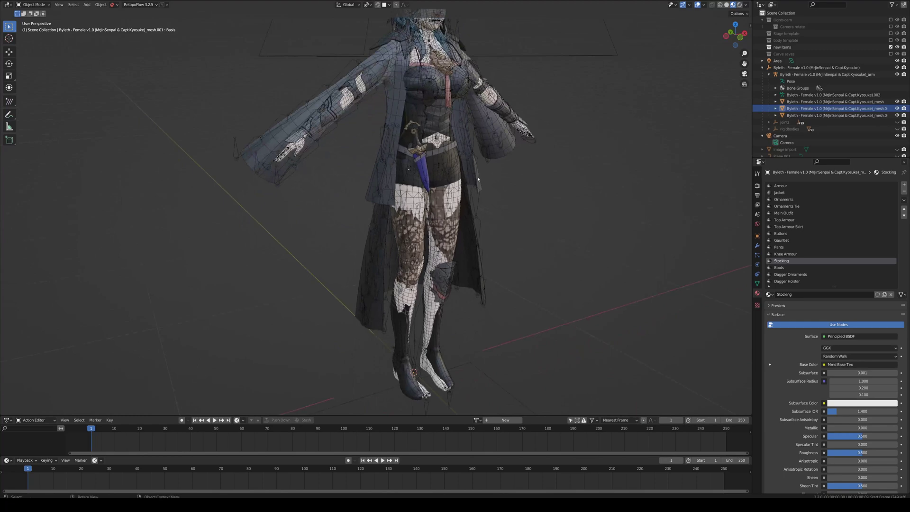
pyautogui.click(473, 181)
pyautogui.hotkey('ctrl', 'Tab')
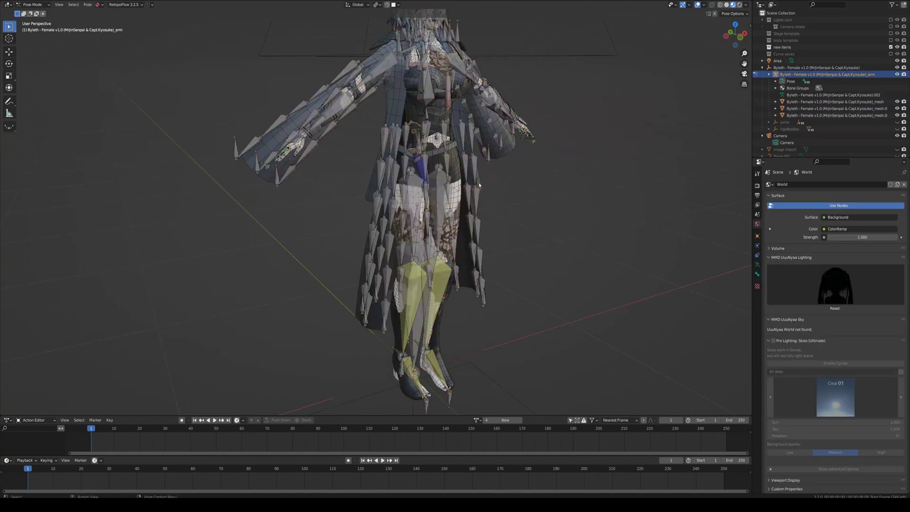
pyautogui.click(472, 67)
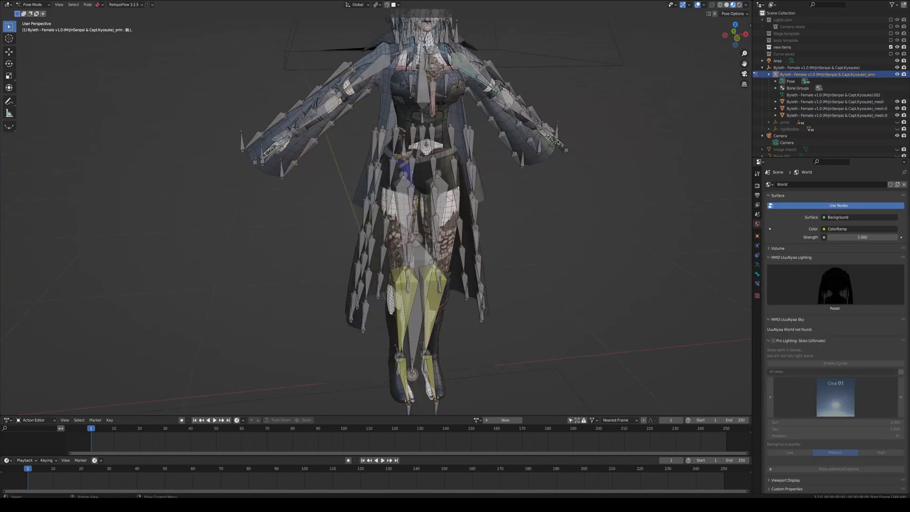
pyautogui.press('r')
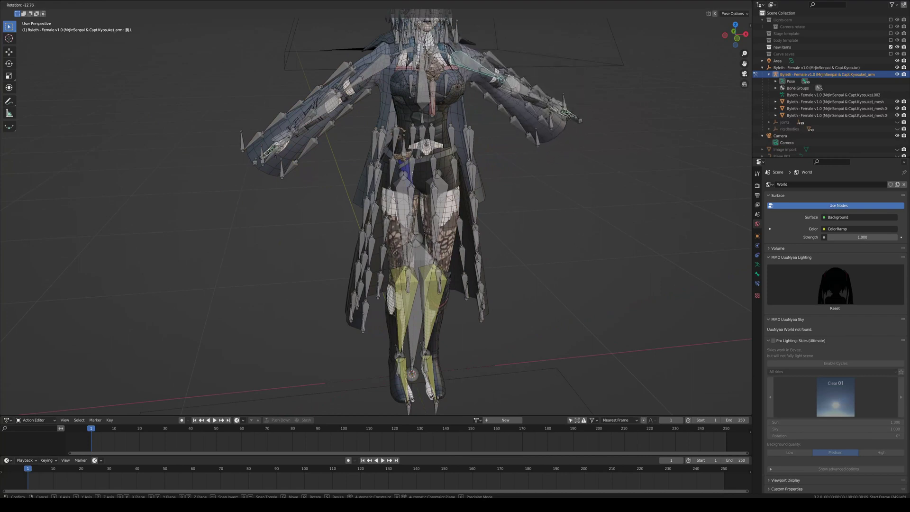
pyautogui.rightClick(388, 79)
# Test how the clothed right arm deforms with a cancelled trial rotation of its upper arm bone.
pyautogui.keyDown('shift'); pyautogui.moveTo(387, 79); pyautogui.dragTo(361, 142, button='middle'); pyautogui.keyUp('shift')
pyautogui.click(357, 137)
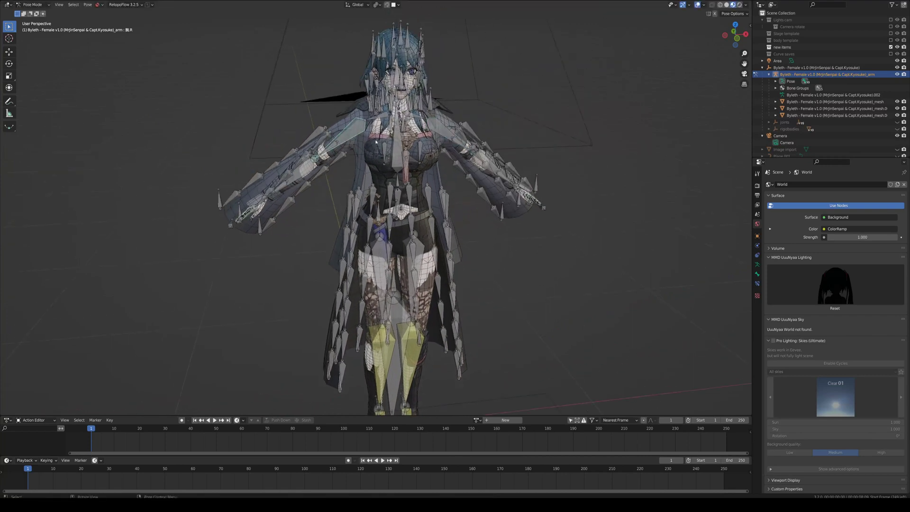
pyautogui.press('r')
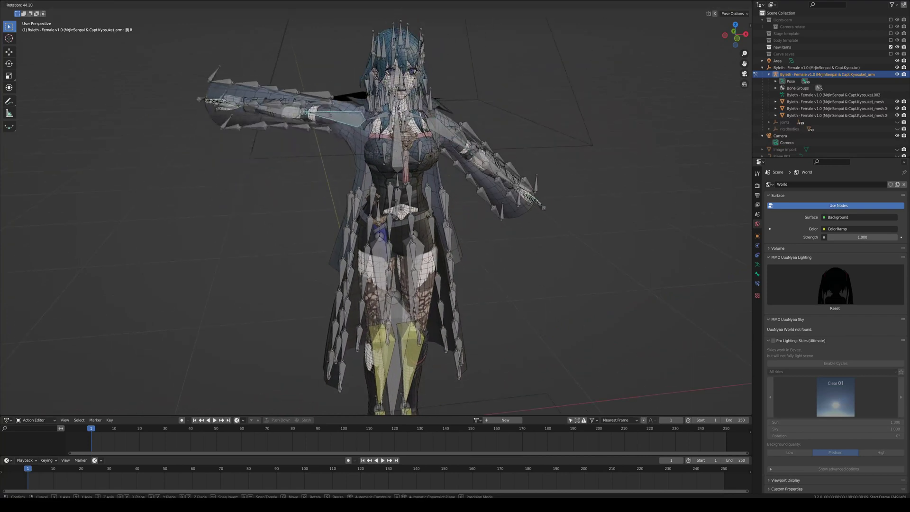
pyautogui.press('Escape')
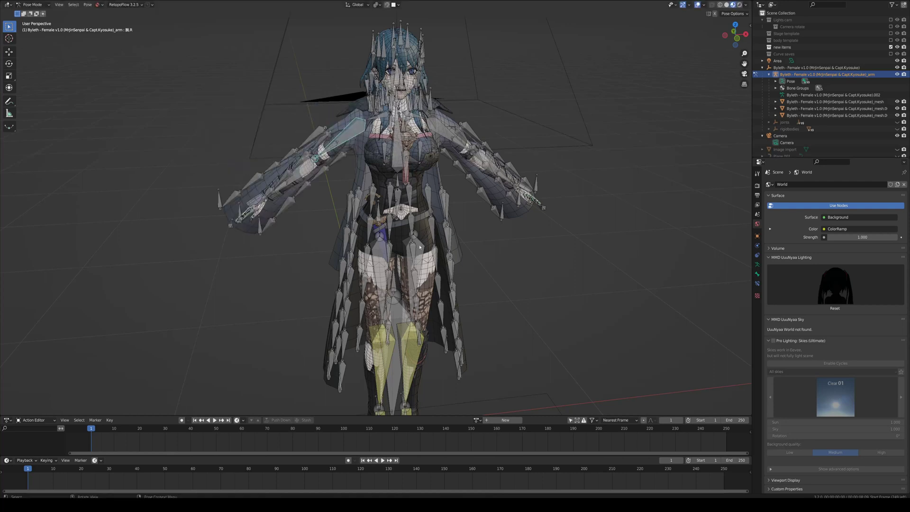
# Hide the clothing mesh and test the left thigh bone with a cancelled trial rotation.
pyautogui.click(419, 247)
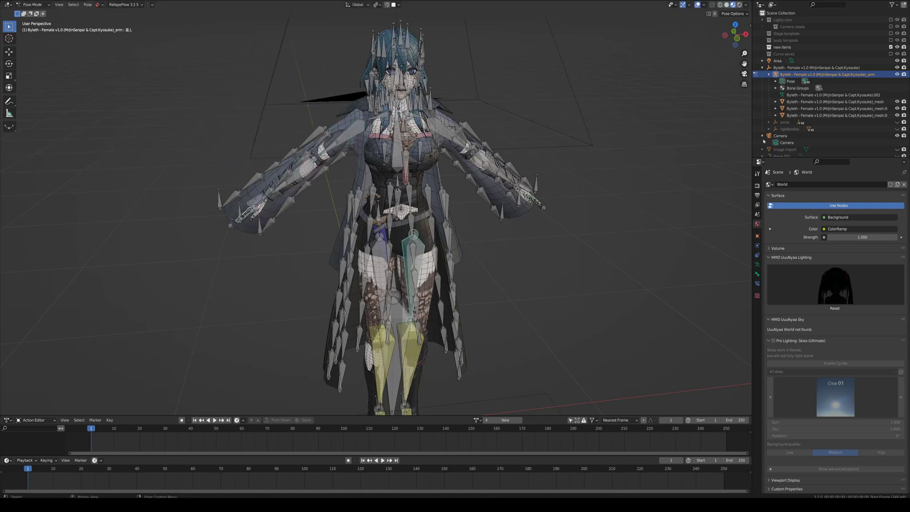
pyautogui.click(897, 109)
pyautogui.press('r')
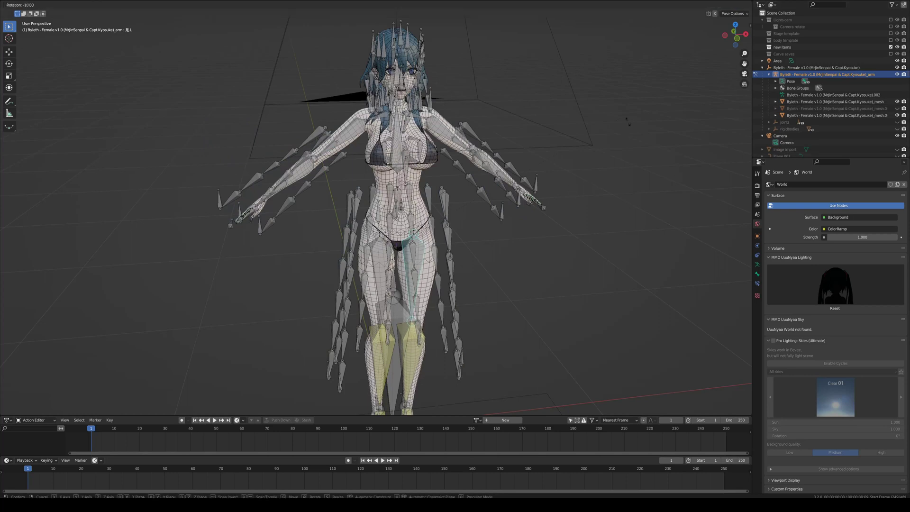
pyautogui.rightClick(629, 122)
# Test the unclothed body's left arm with a cancelled trial rotation of the upper arm bone and inspect the figure.
pyautogui.click(449, 133)
pyautogui.press('r')
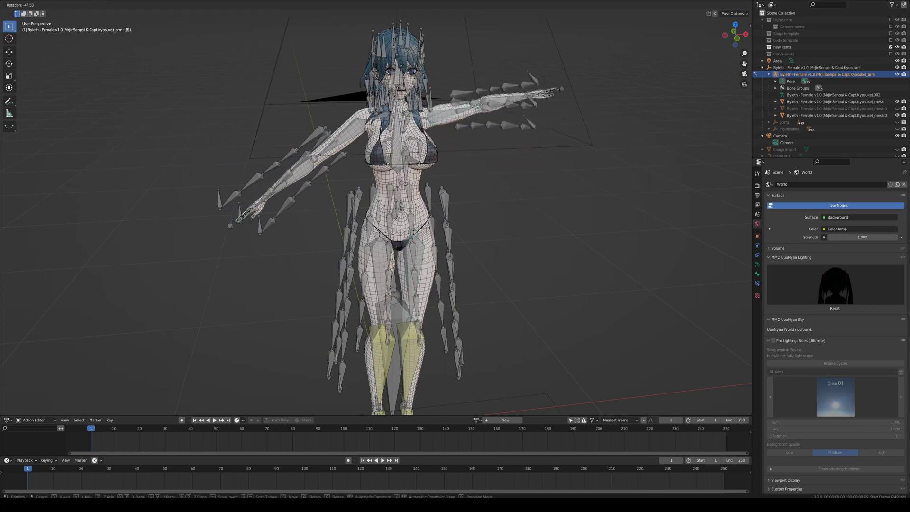
pyautogui.press('Escape')
pyautogui.moveTo(526, 134); pyautogui.dragTo(542, 161, button='middle')
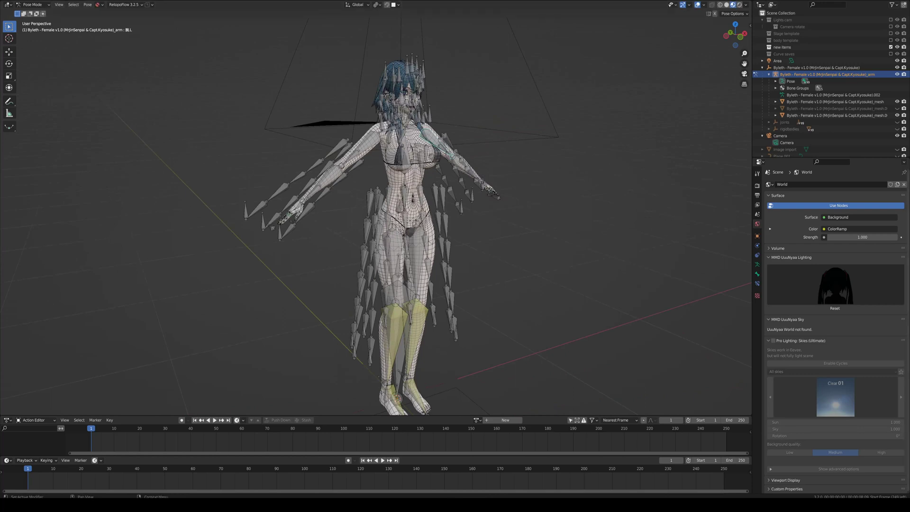